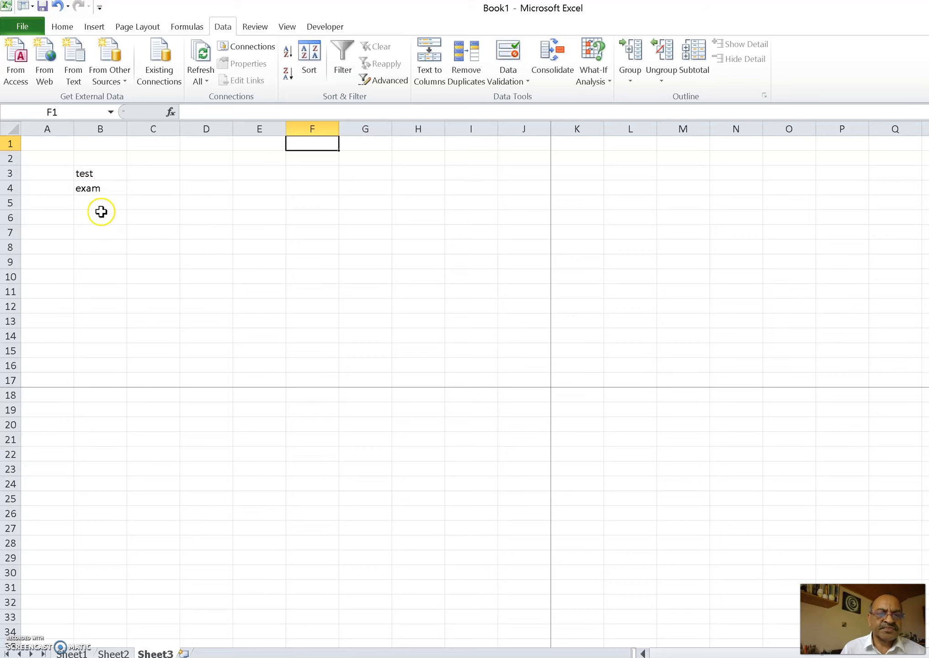
Enter "finaal exam" in cell B5 and "semester 1" in cell B6
left_click(96, 203)
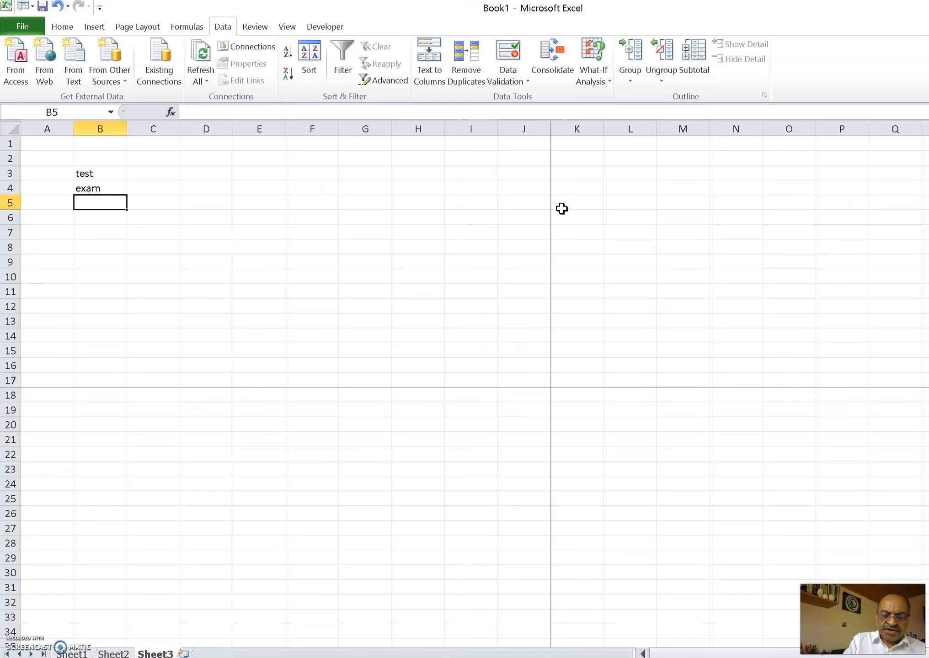
type("finaal exam")
key("Return")
type("semester 1")
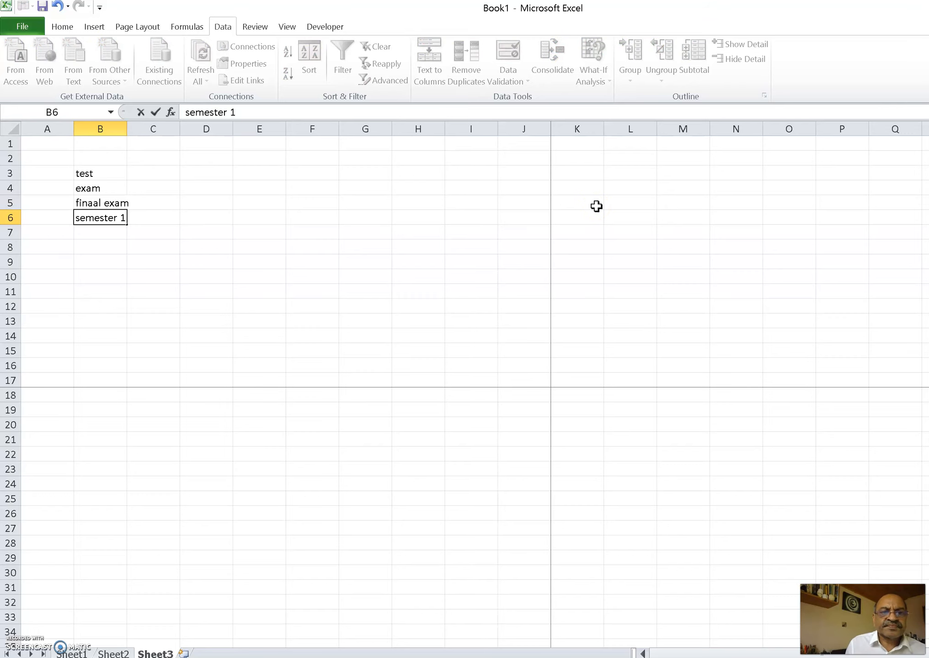
left_click(418, 262)
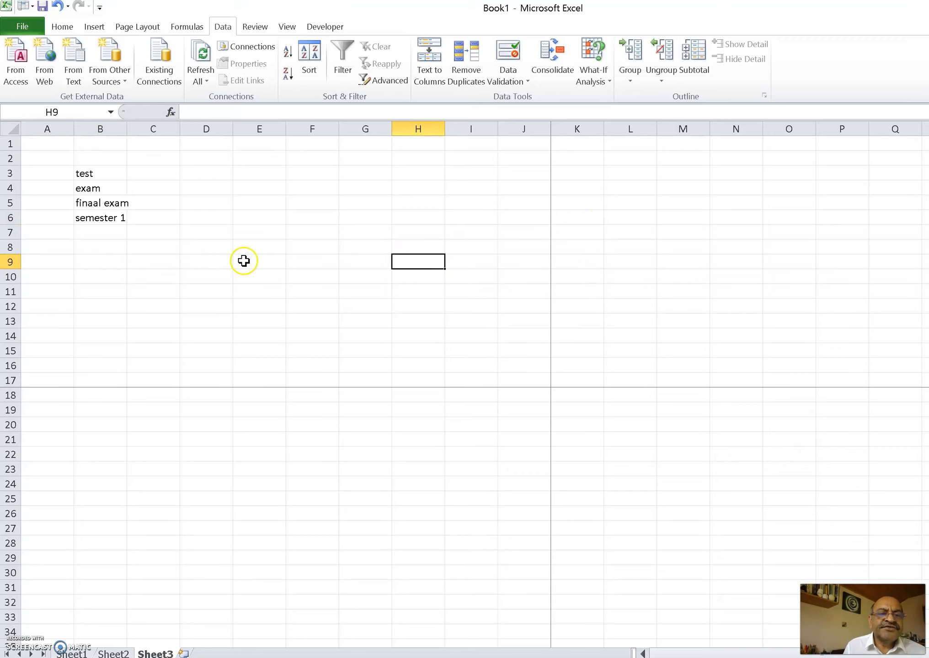
Replace the text in cell B5 with "semester 2"
left_click(105, 206)
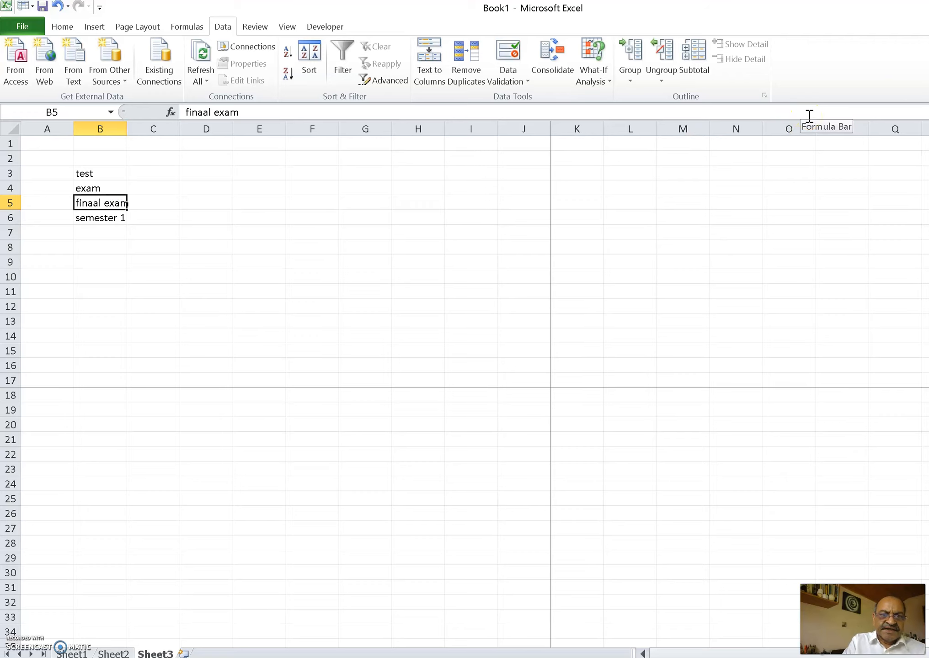
type("se")
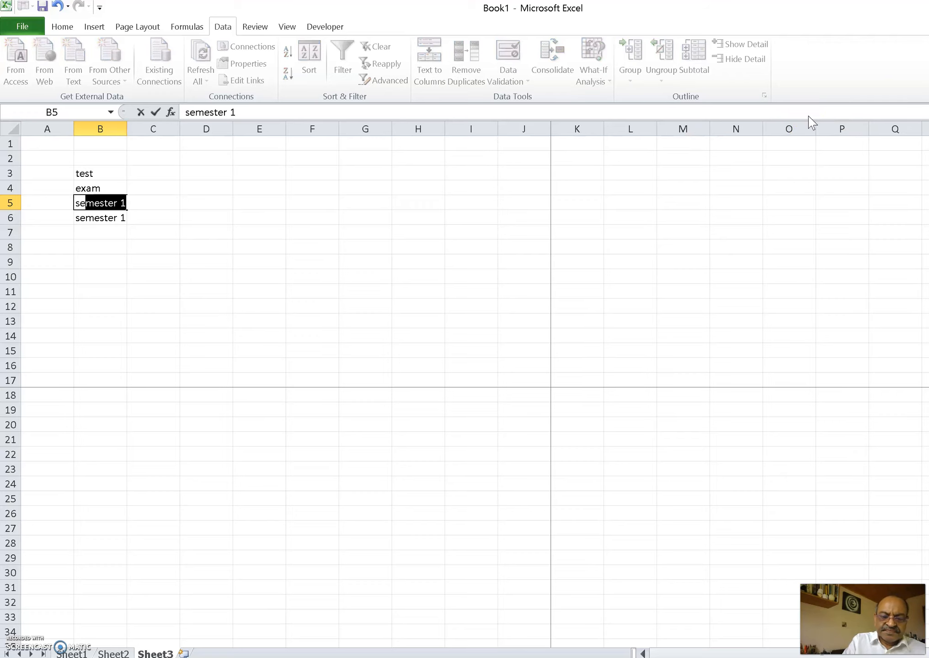
type("mester 2")
left_click(398, 180)
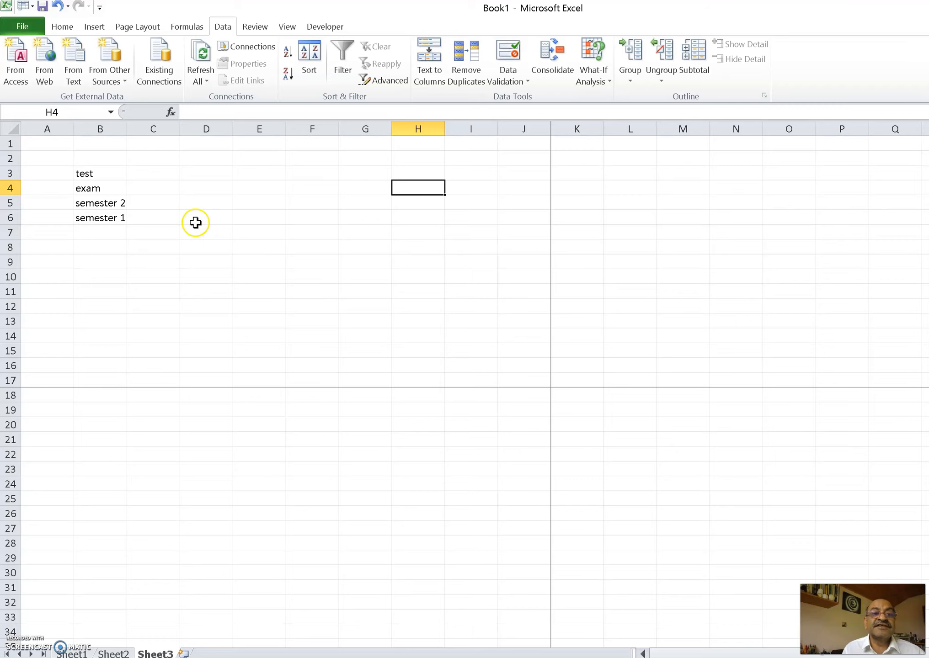
Undo the text replacement in cell B5
left_click(110, 203)
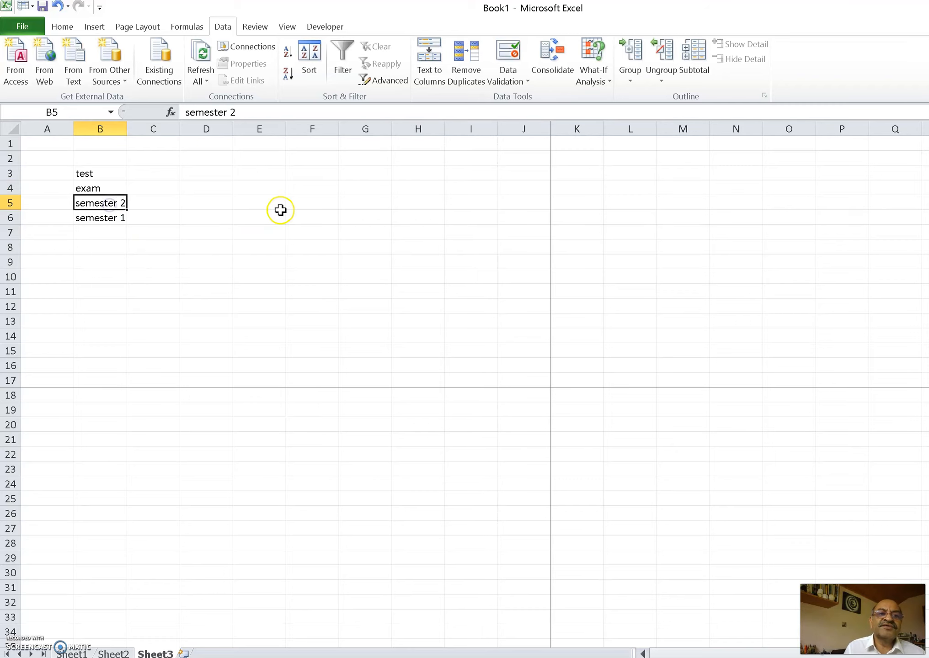
left_click(58, 6)
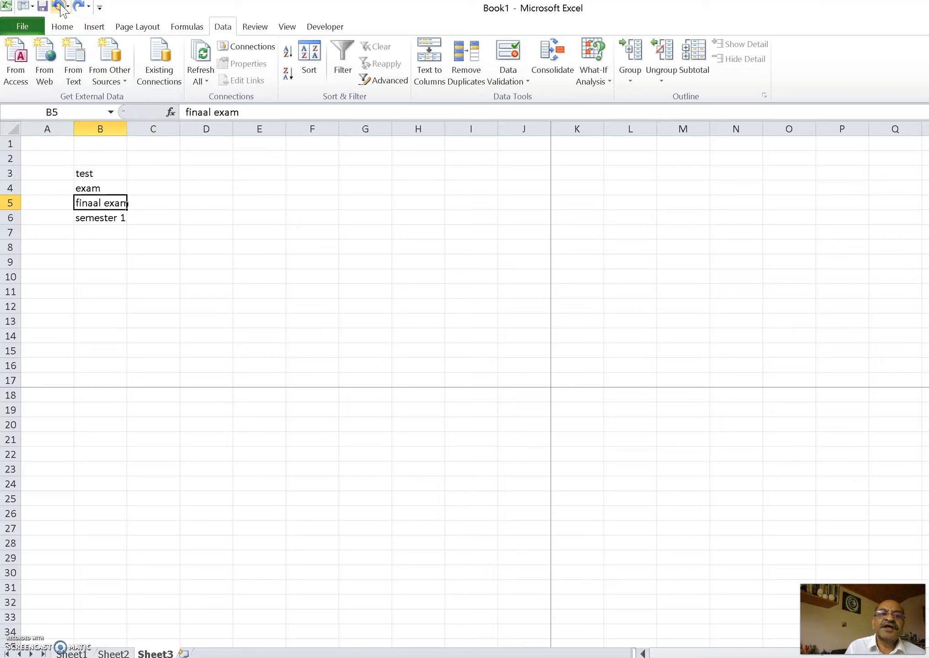
left_click(201, 263)
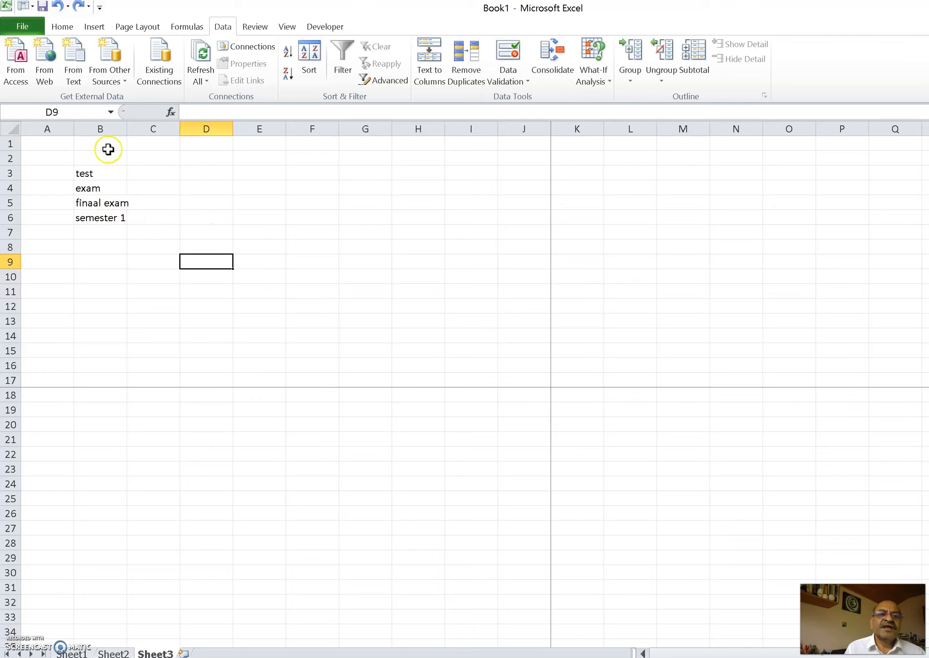
Redo the undone text replacement in cell B5
left_click(114, 202)
left_click(79, 6)
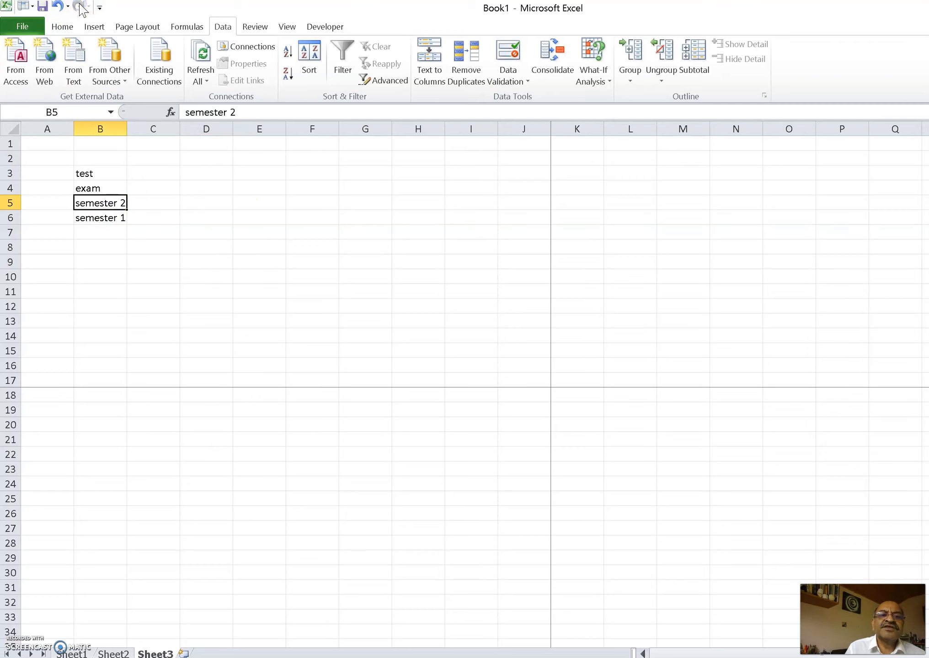
left_click(158, 249)
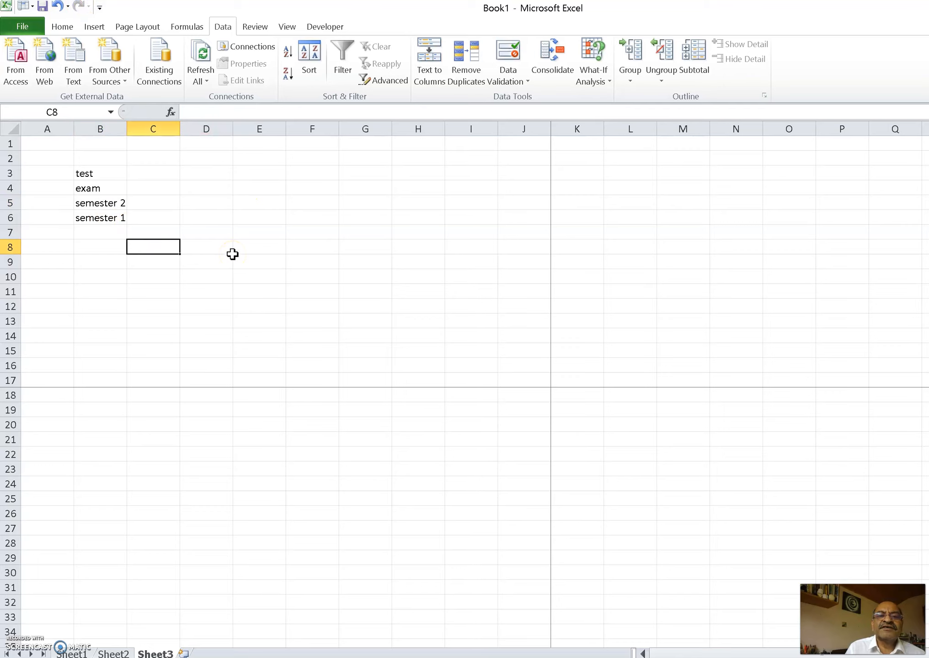
Undo the redone entry in cell B5 once more
left_click(118, 203)
left_click(59, 6)
left_click(279, 291)
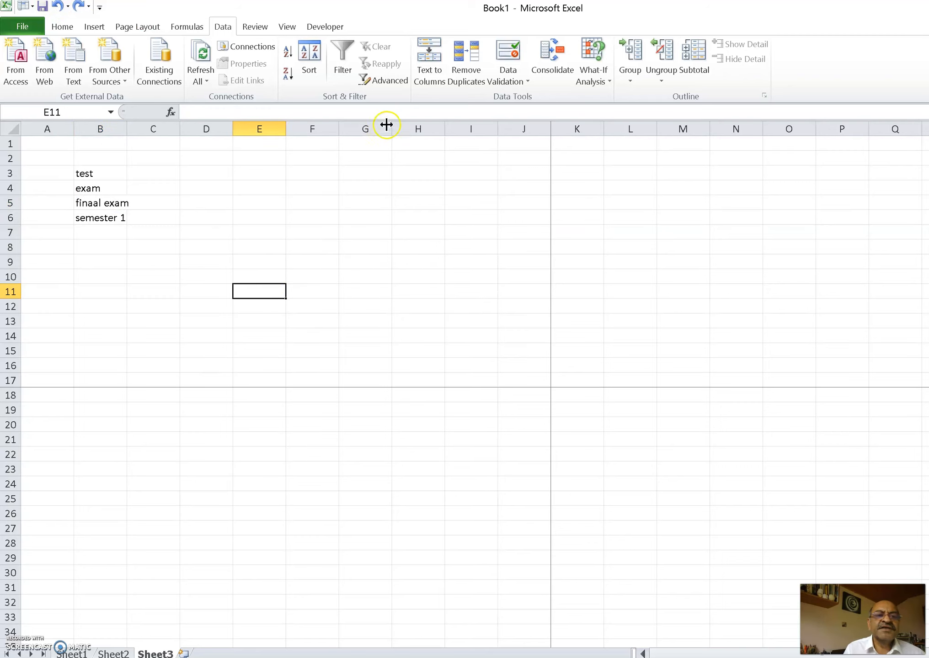
left_click(100, 7)
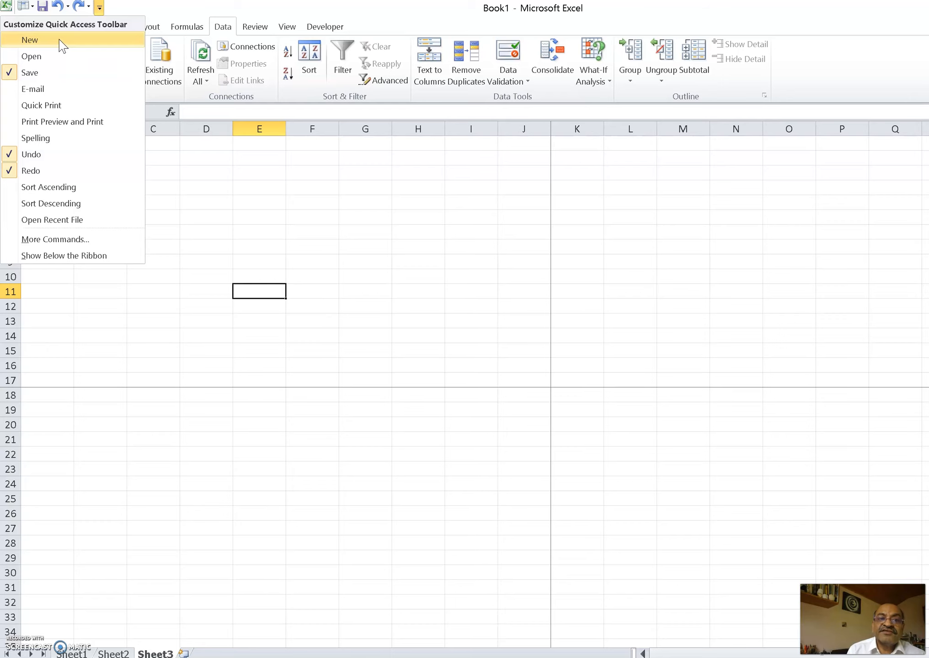
left_click(213, 168)
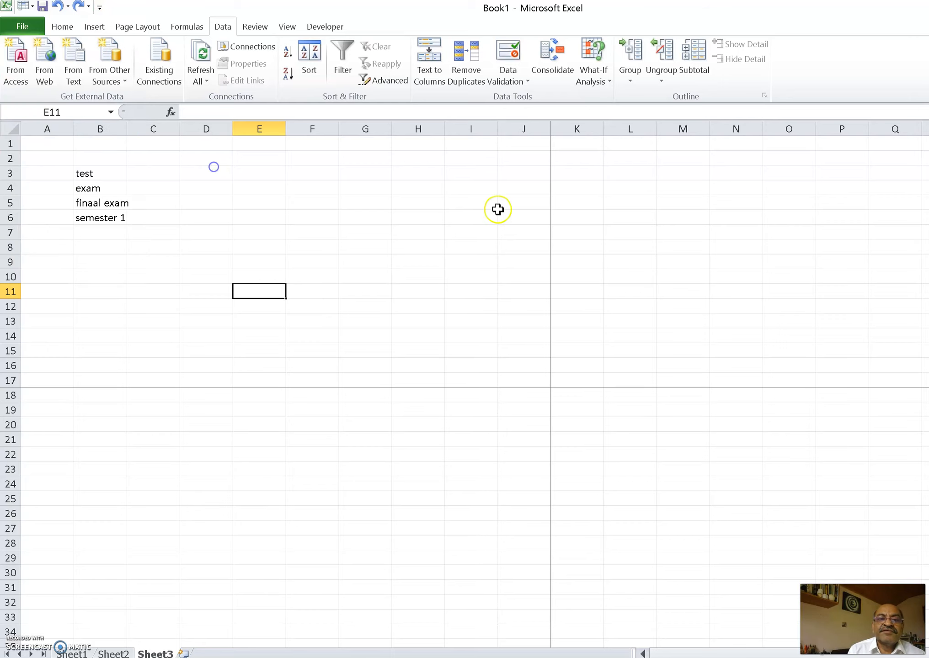
left_click(22, 25)
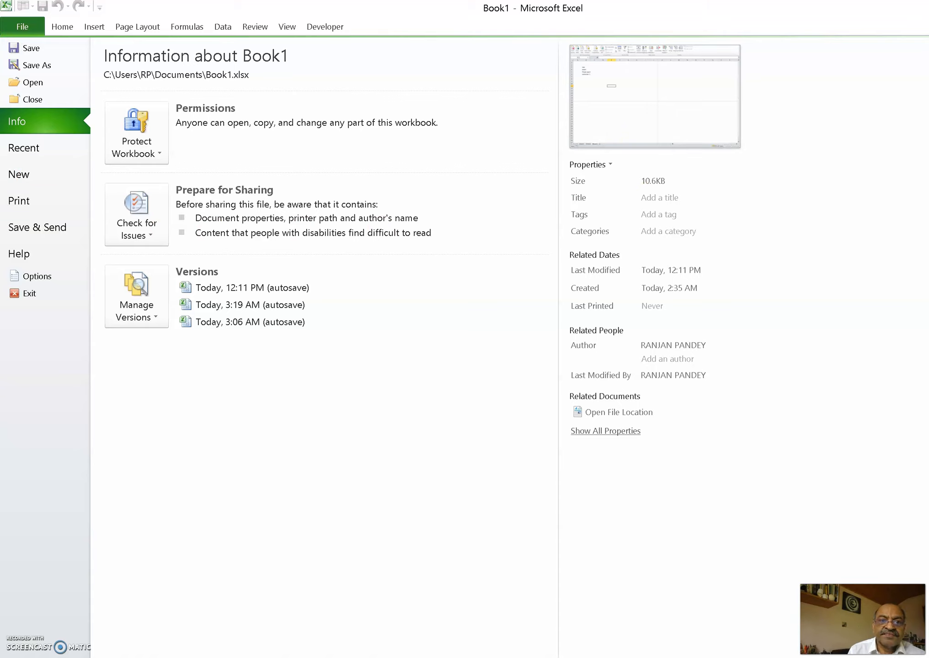
left_click(25, 27)
left_click(185, 244)
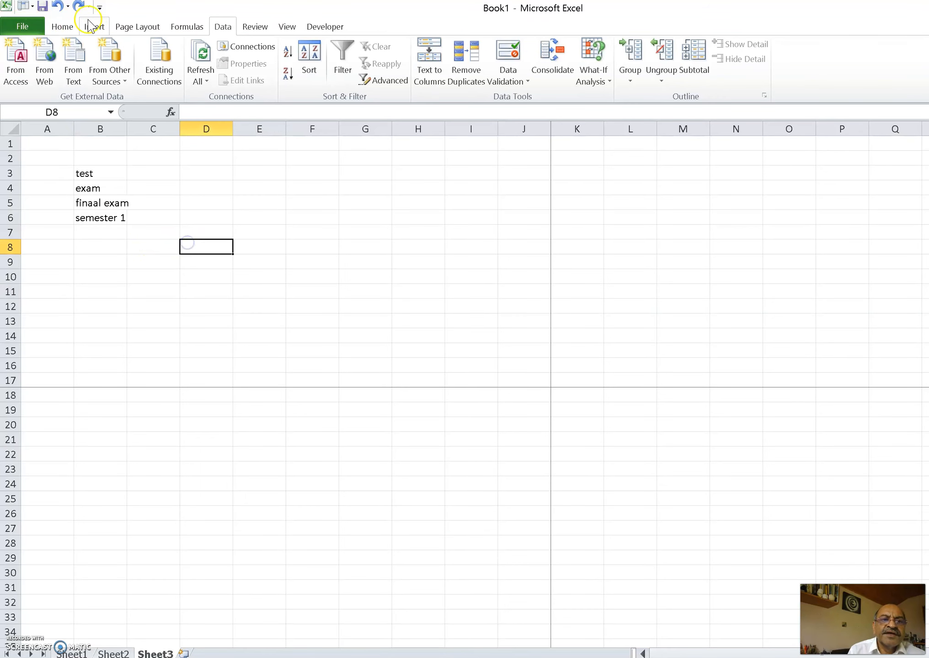
left_click(99, 6)
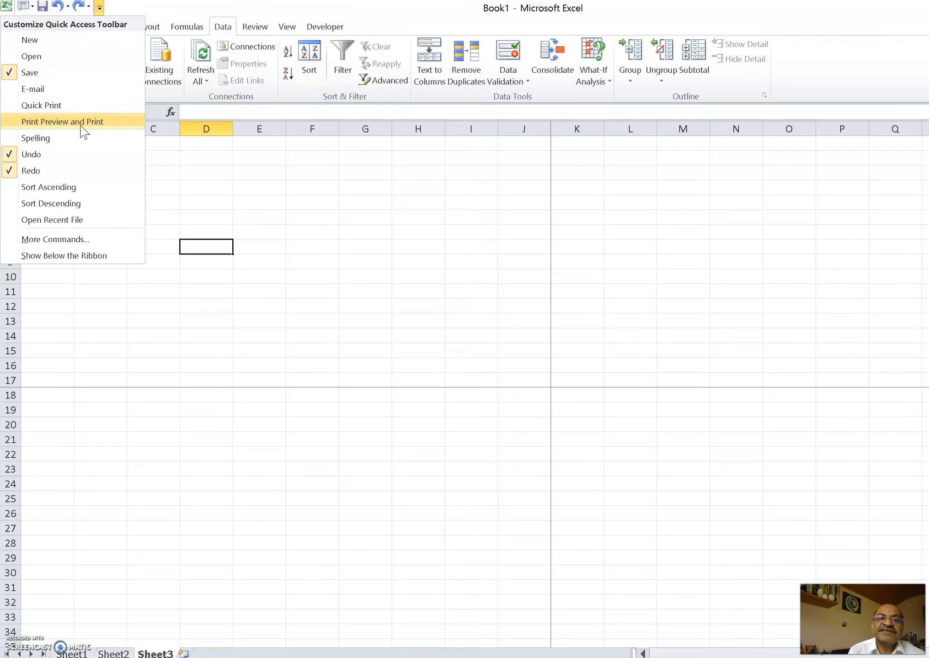
left_click(248, 152)
Show the Quick Access Toolbar below the ribbon
left_click(99, 7)
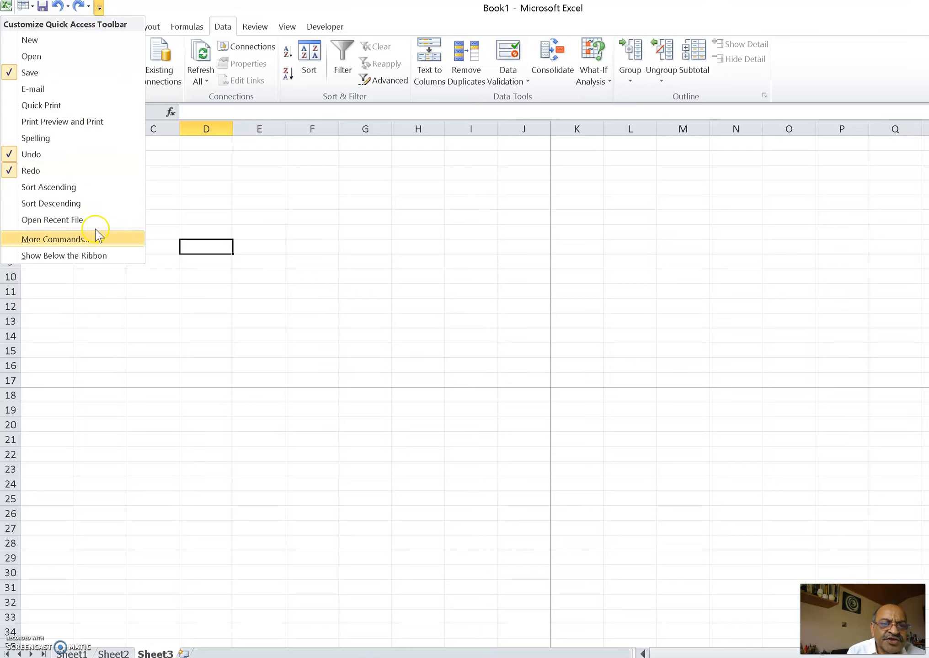
left_click(106, 255)
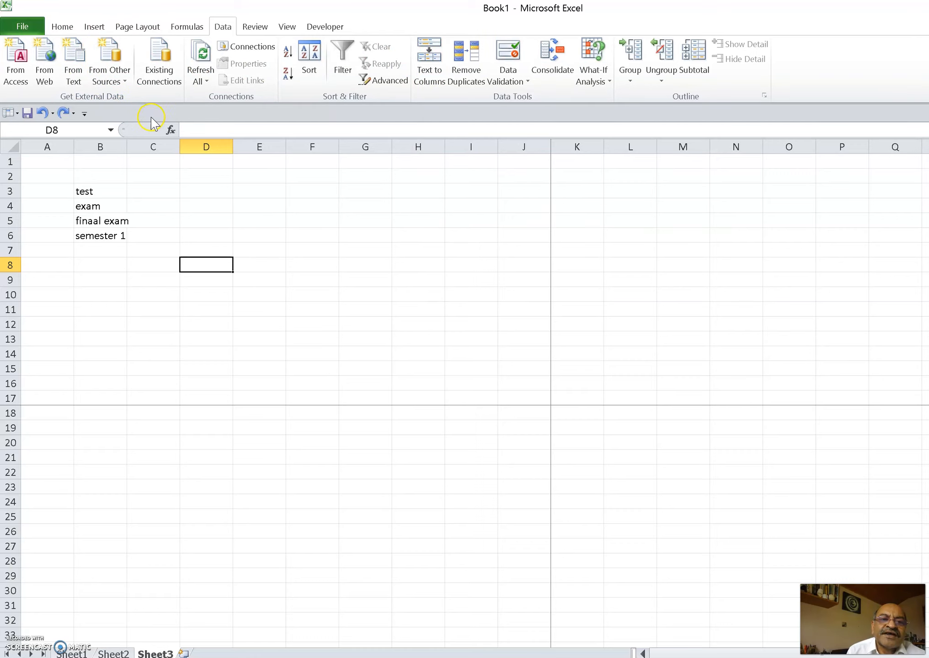
left_click(85, 113)
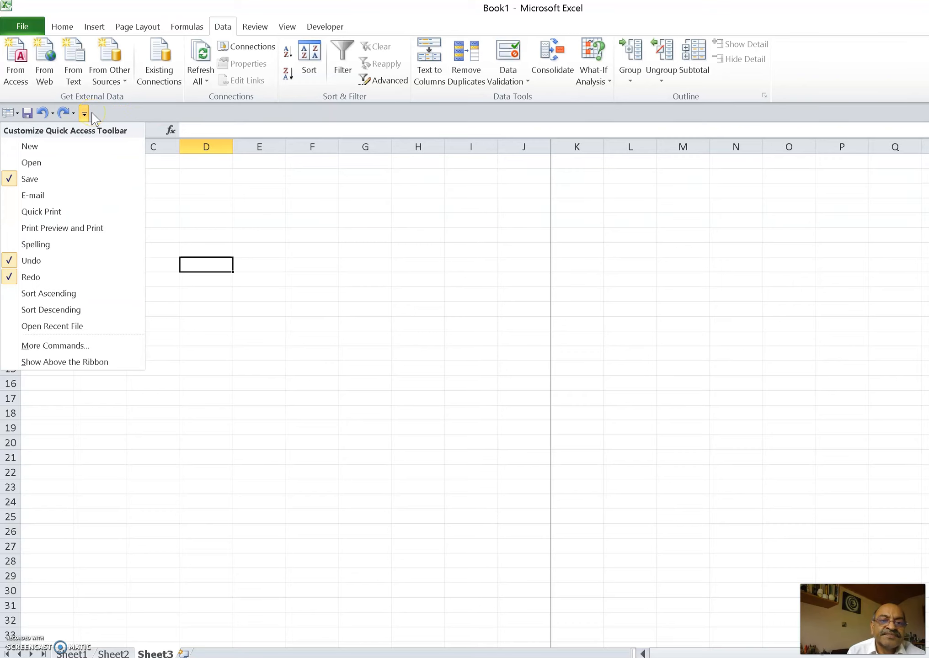
left_click(119, 112)
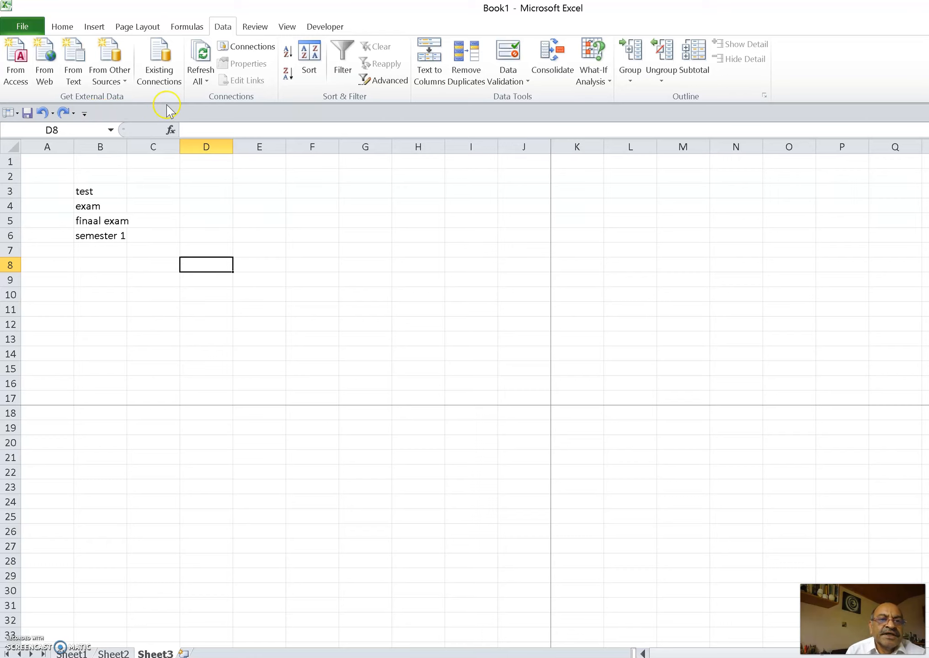
Add the Decrease Font Size command from Popular Commands to the Quick Access Toolbar customization list for all documents
left_click(85, 114)
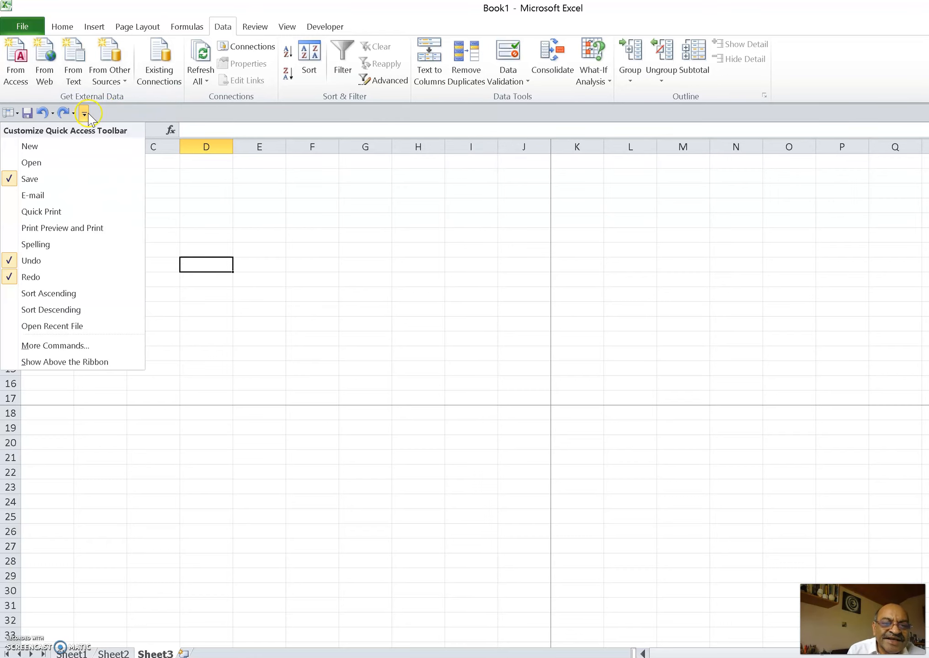
left_click(74, 346)
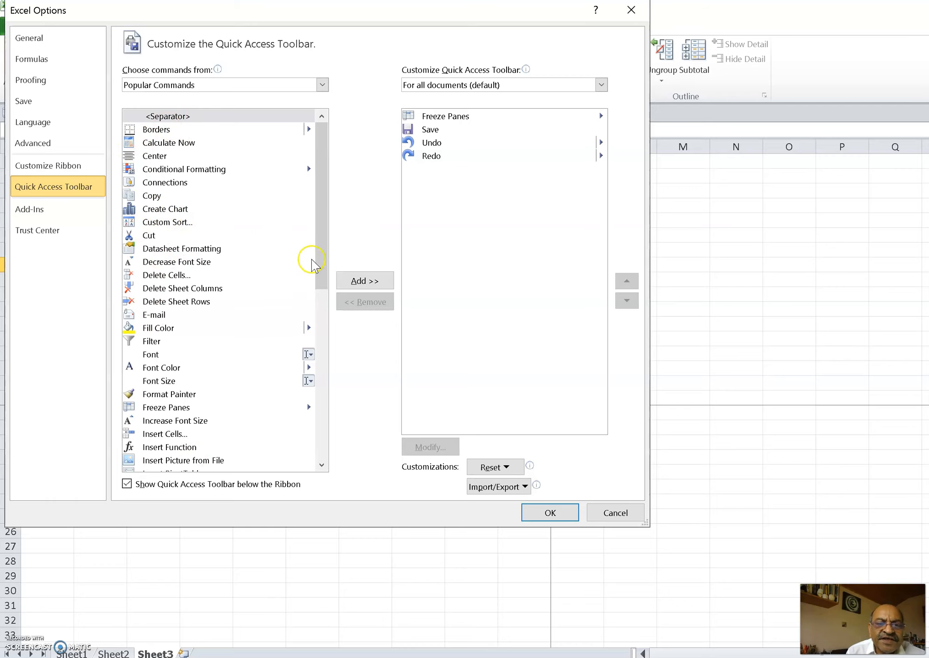
left_click_drag(316, 225, 318, 279)
left_click_drag(318, 287, 317, 249)
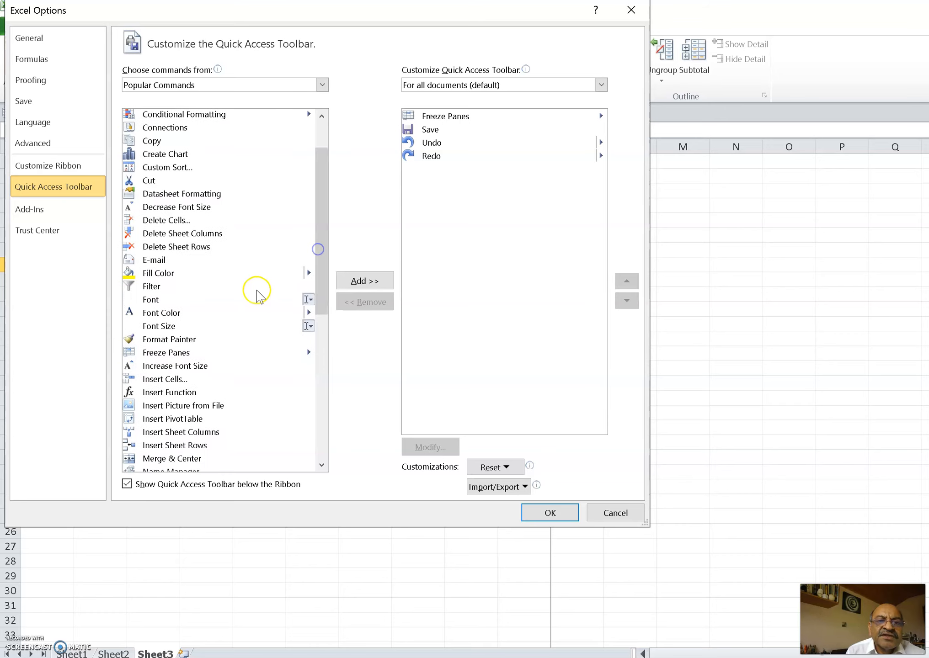
left_click(176, 208)
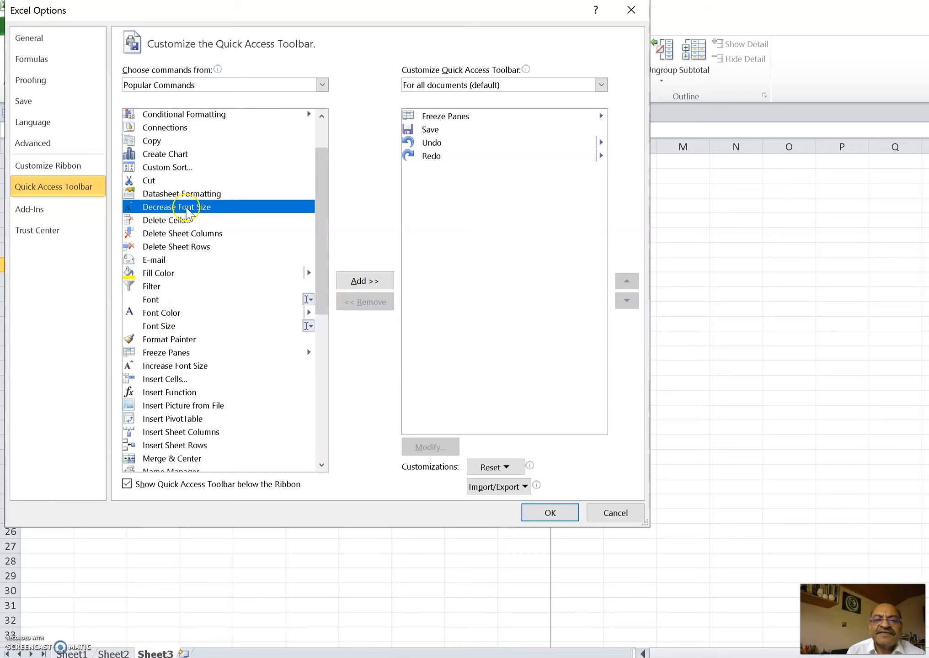
left_click(357, 282)
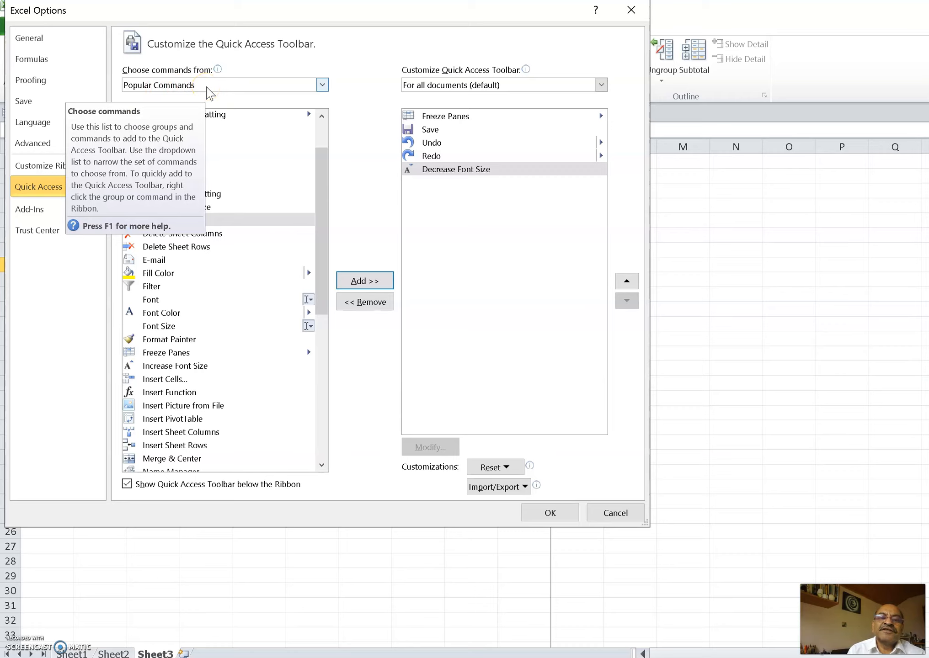
Browse the commands available for the Quick Access Toolbar under All Commands and Data Tab, and return to Popular Commands
left_click(223, 89)
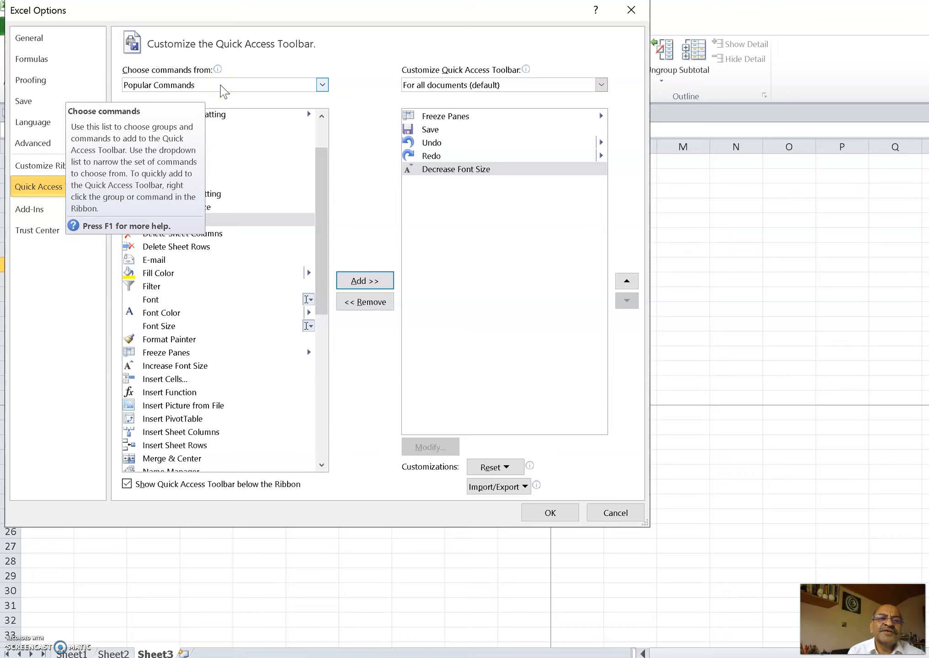
left_click(224, 87)
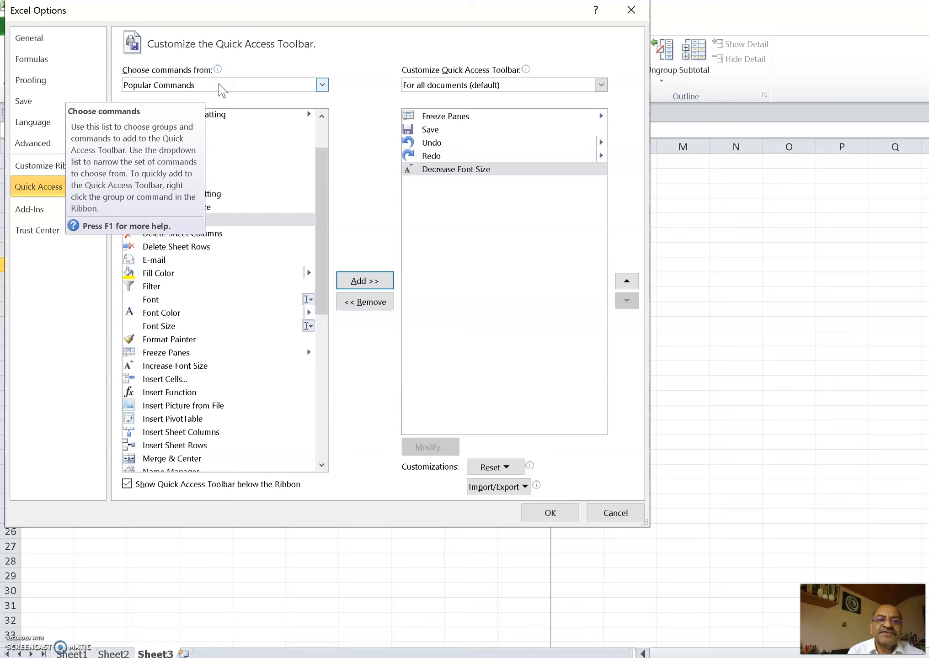
left_click(322, 85)
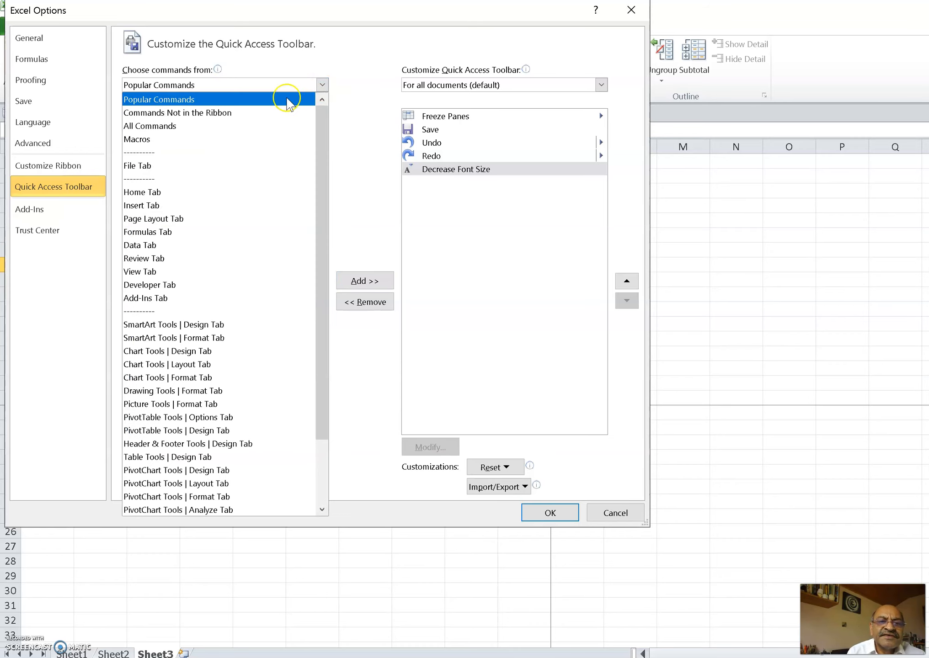
left_click(195, 127)
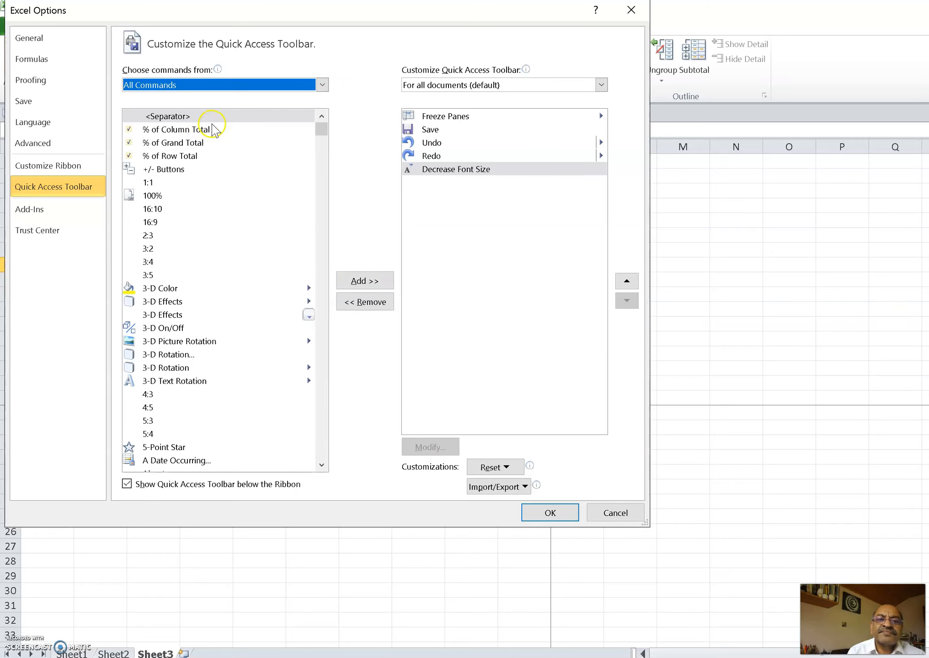
left_click_drag(321, 130, 324, 180)
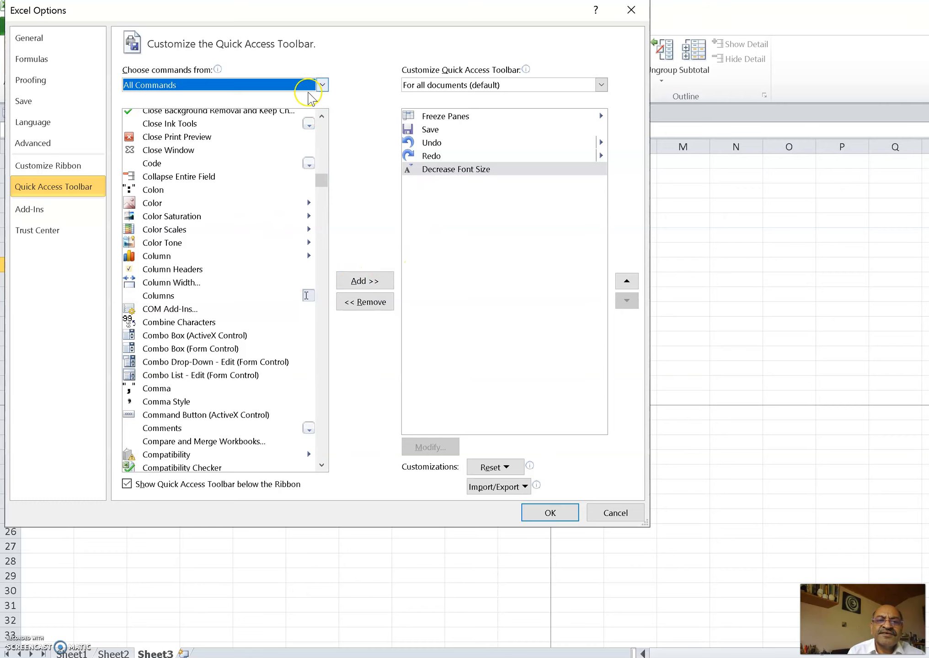
left_click(322, 84)
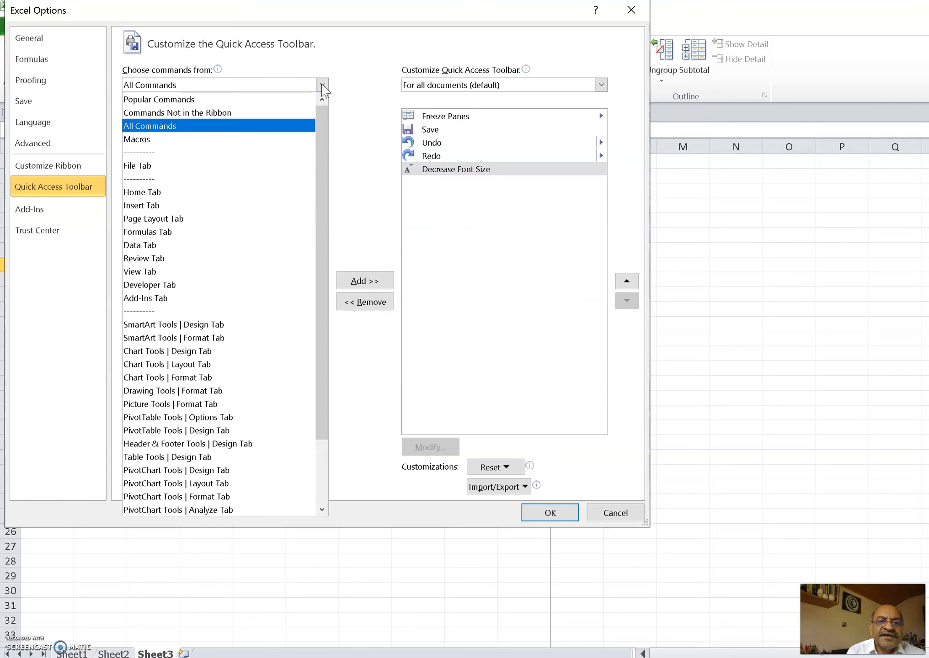
left_click_drag(322, 132, 326, 207)
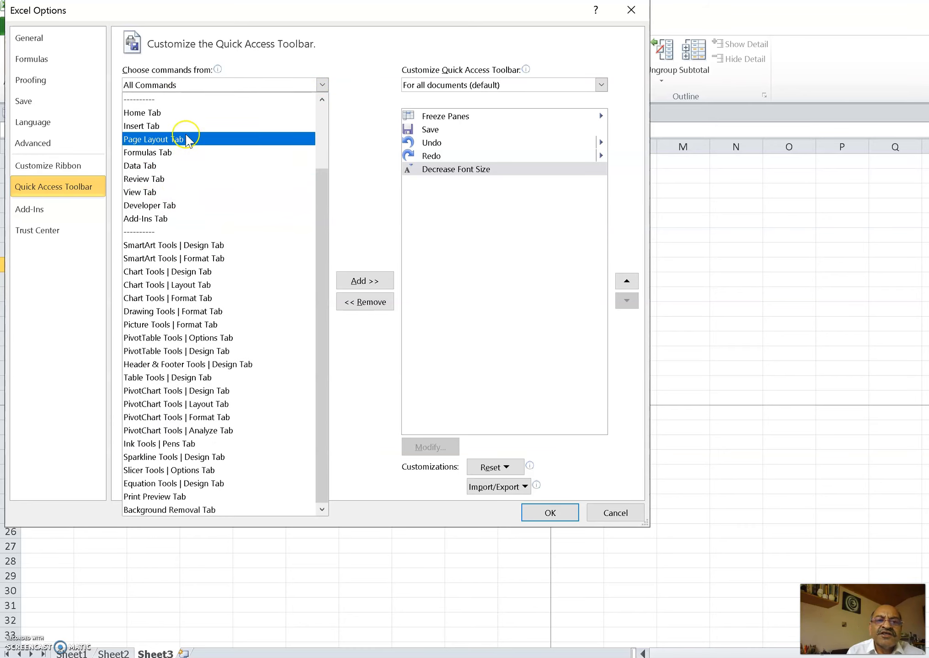
left_click(203, 167)
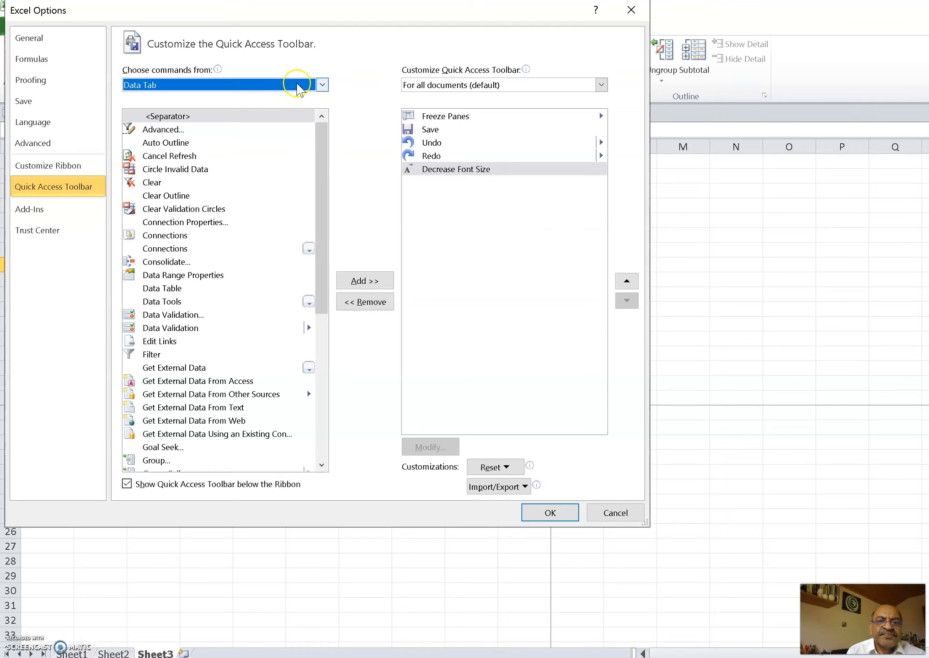
left_click(322, 85)
left_click(253, 100)
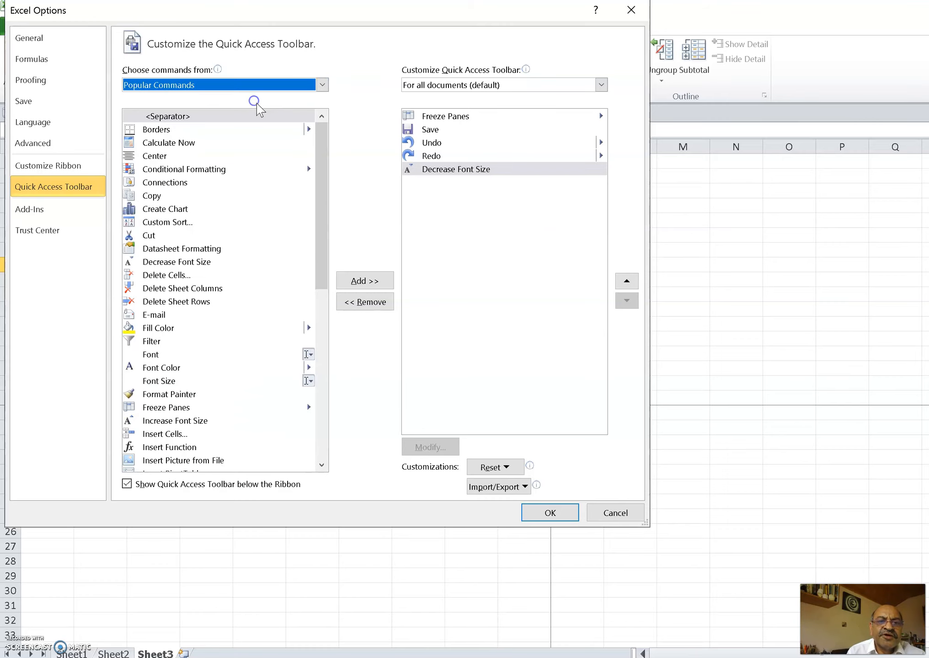
Add the PivotTable command from All Commands to the Quick Access Toolbar and apply the customization
mouse_move(322, 162)
left_mouse_down()
mouse_move(320, 292)
mouse_move(333, 129)
left_mouse_up()
left_click(322, 84)
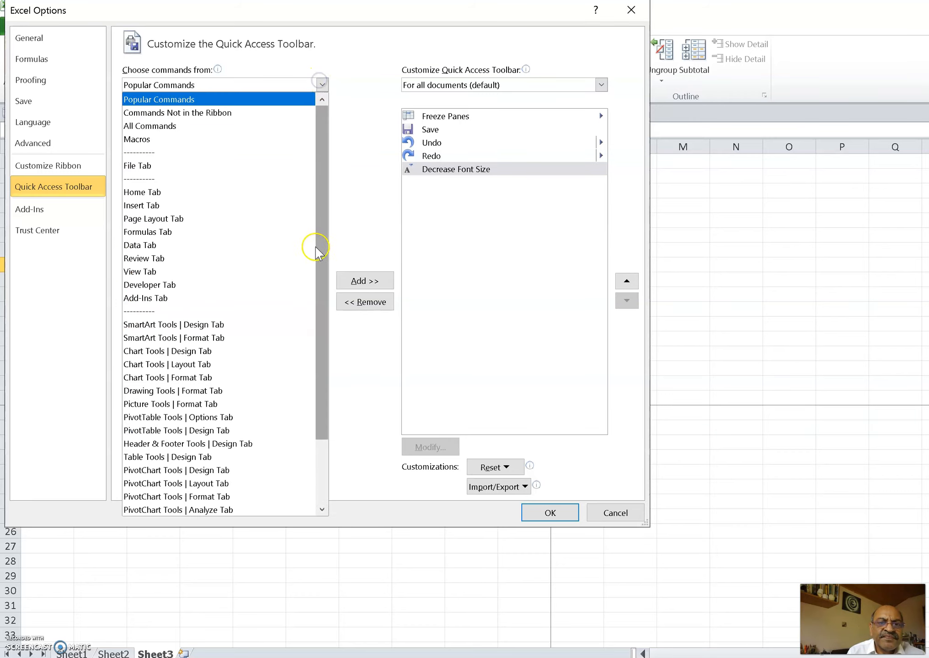
left_click(218, 85)
left_click(219, 85)
left_click(197, 126)
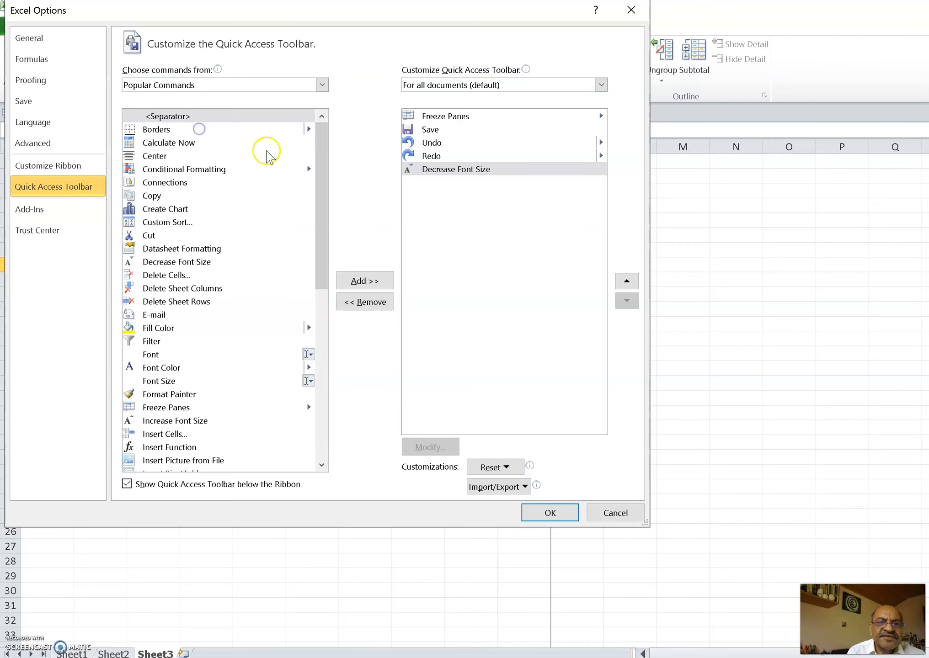
left_click_drag(323, 132, 323, 345)
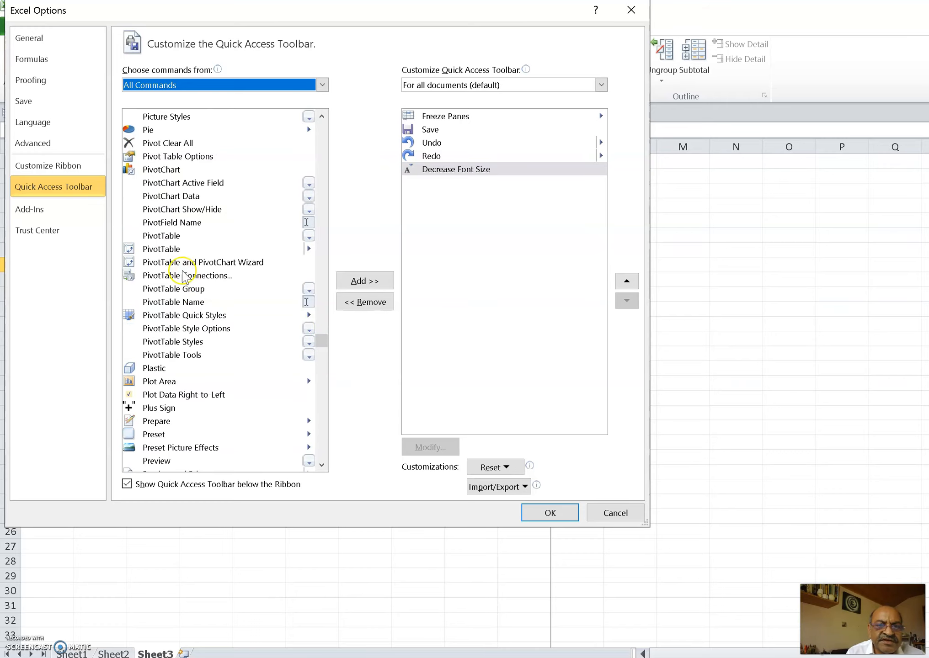
left_click(161, 236)
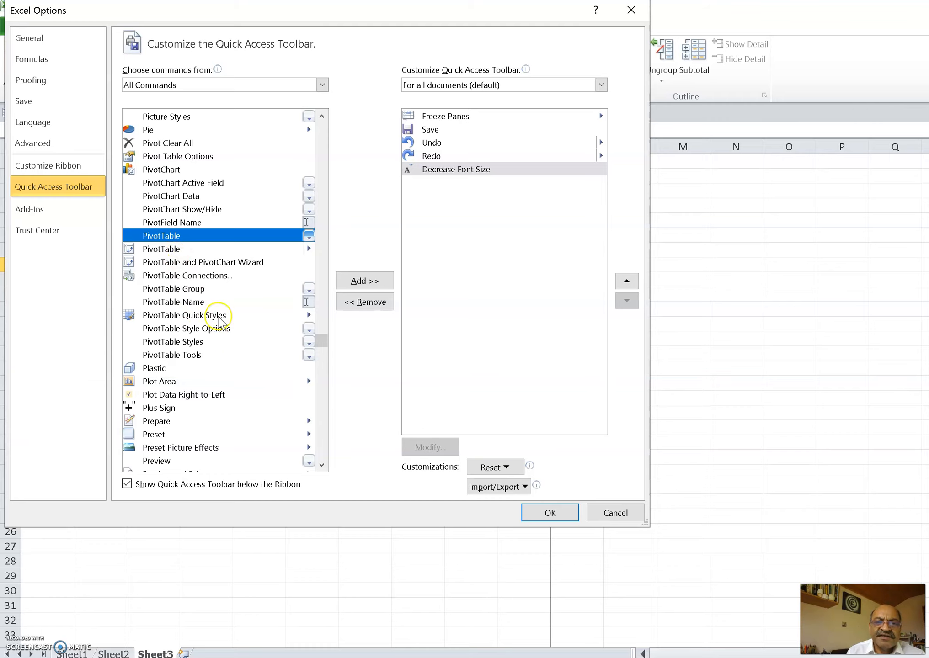
left_click(365, 281)
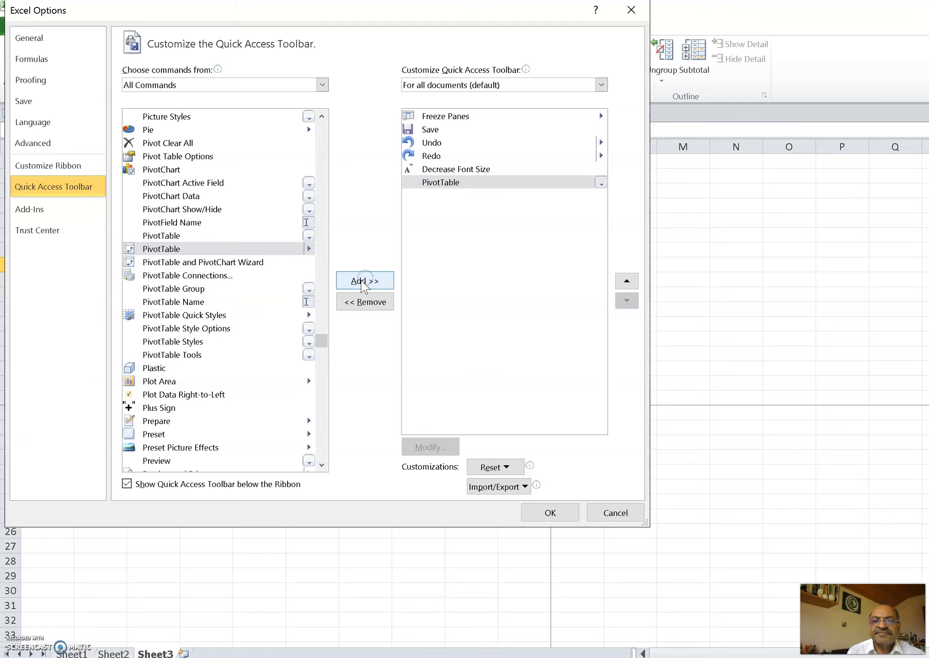
left_click(565, 516)
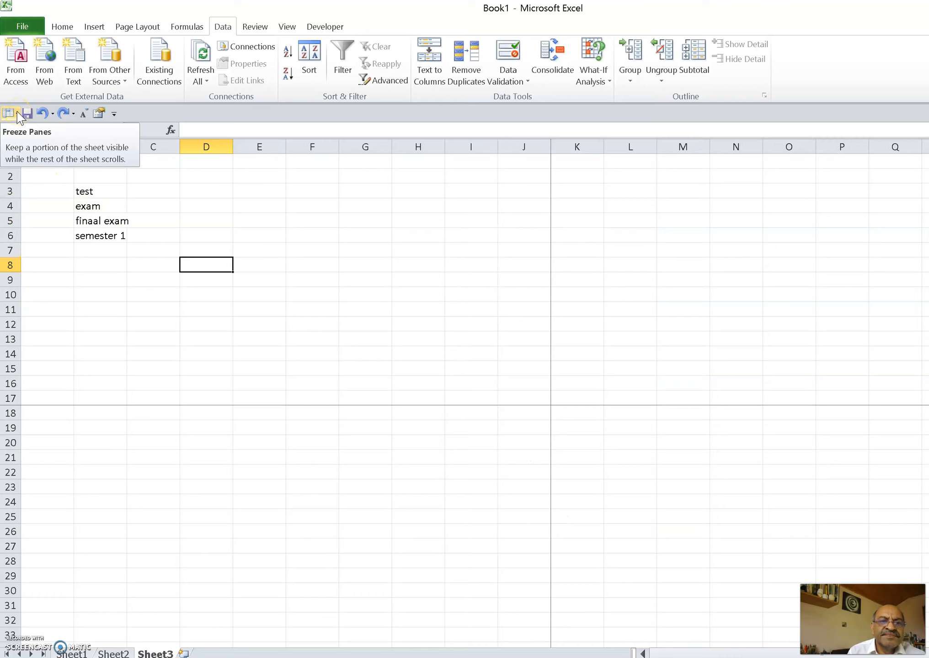
Inspect the Quick Access Toolbar's customization choices and the contents of its added PivotTable command
left_click(18, 115)
left_click(113, 117)
left_click(113, 116)
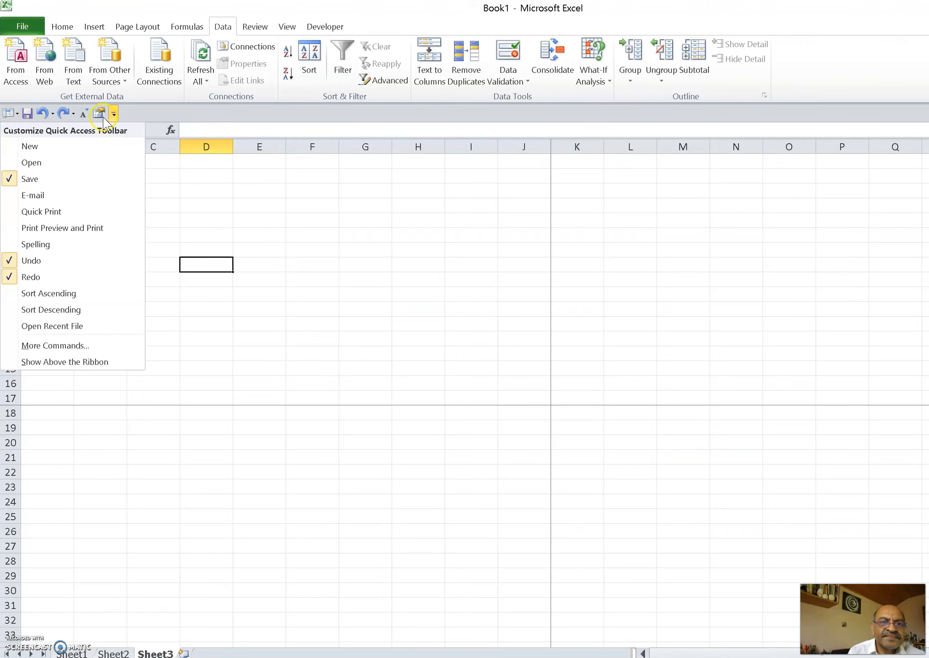
left_click(98, 114)
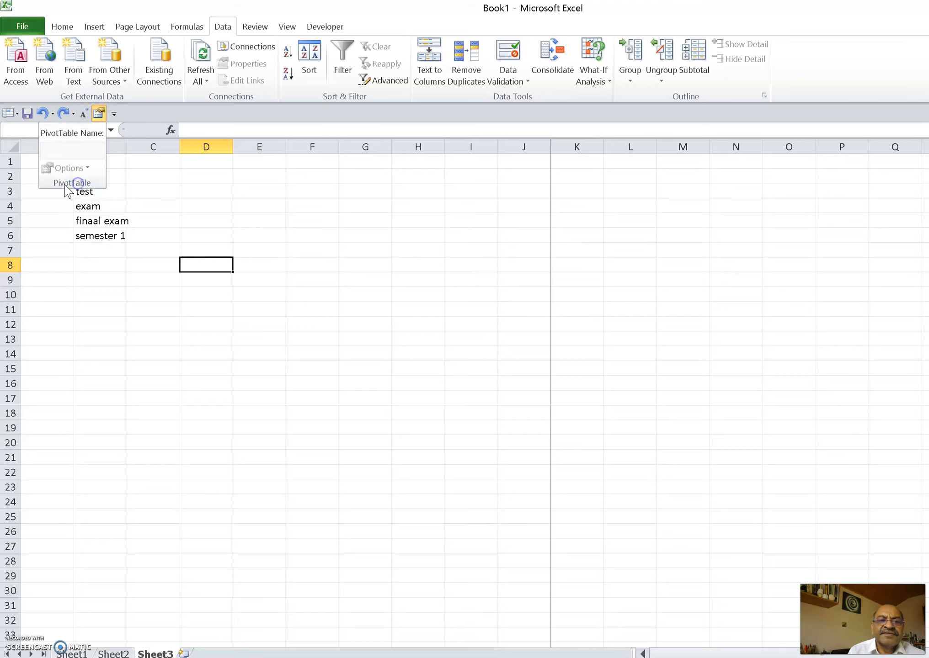
left_click(100, 115)
left_click(100, 117)
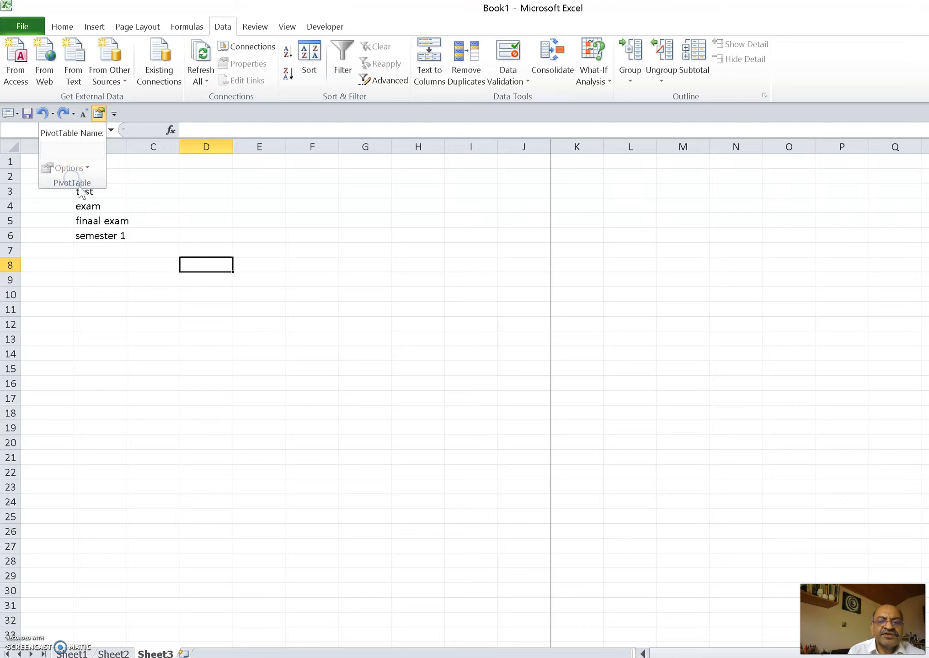
Decrease the font size of the "semester 1" text in cell B6 using the Quick Access Toolbar command
left_click(155, 212)
left_click(100, 235)
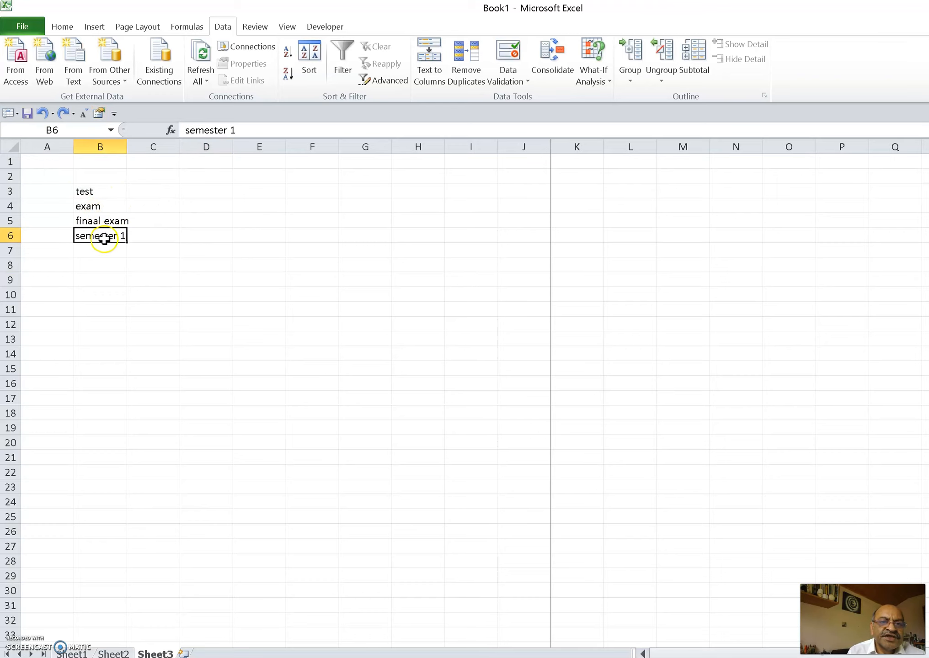
left_click(85, 114)
left_click(86, 114)
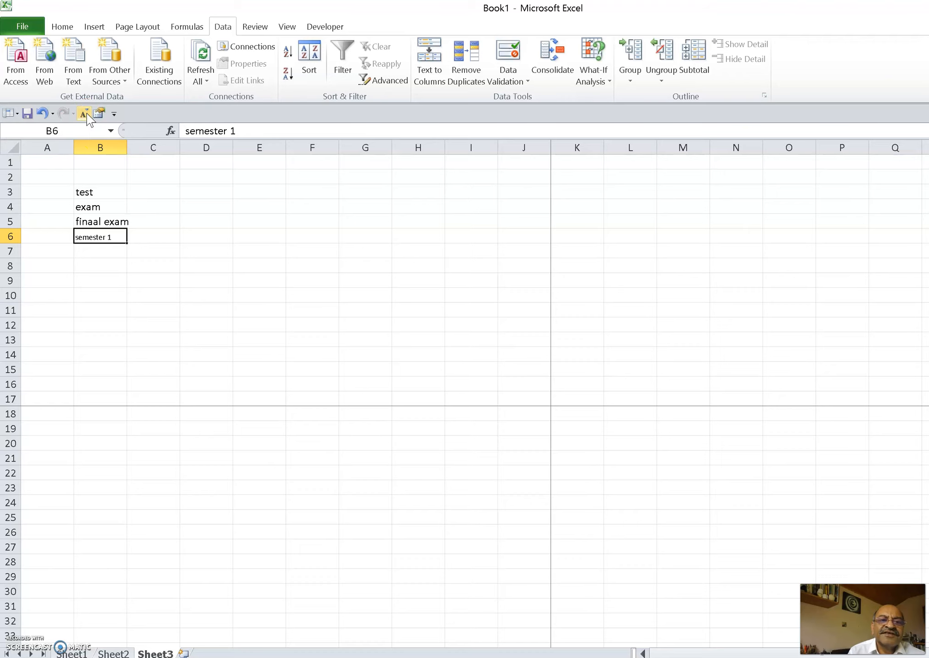
Select the stock inventory records in cells A3:I8 on Sheet1
left_click(122, 653)
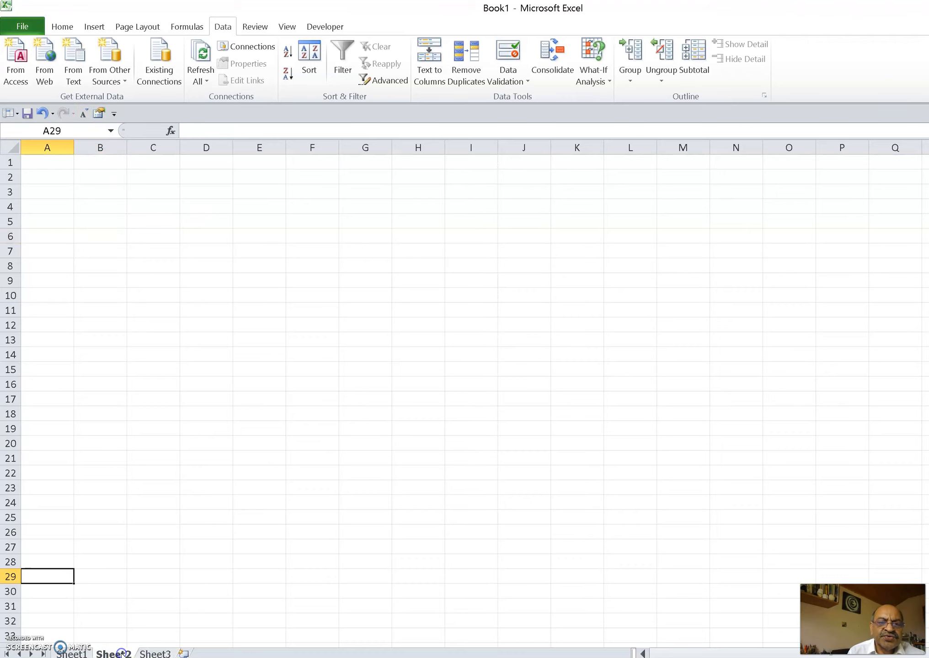
left_click(73, 653)
left_click(173, 402)
left_click(127, 237)
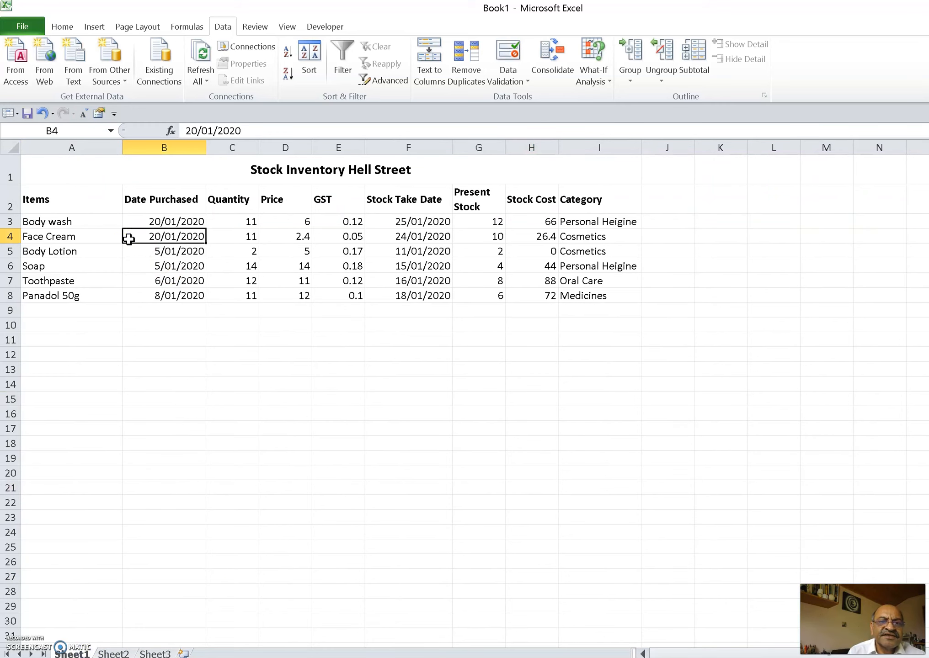
left_click_drag(13, 221, 10, 295)
left_click(51, 222)
double_click(51, 223)
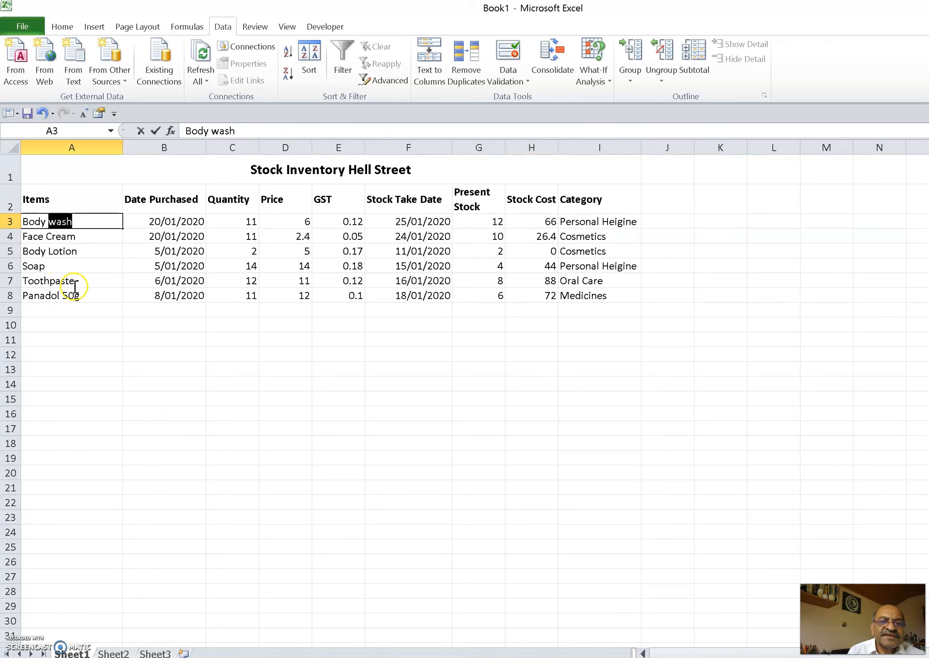
left_click(70, 266)
left_click_drag(66, 221, 621, 299)
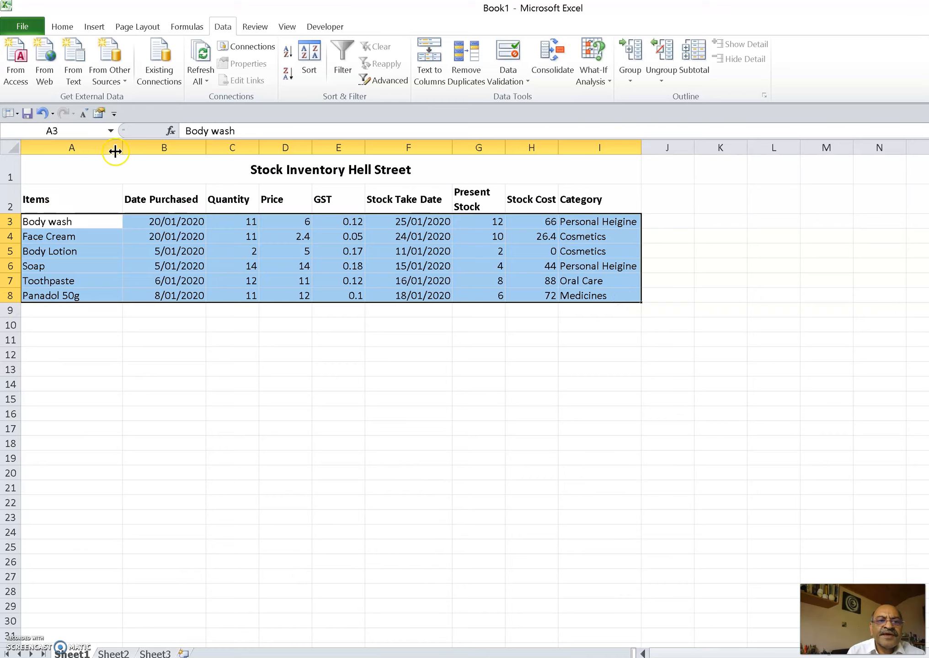
Turn off Generate GetPivotData in the options of the Quick Access Toolbar's PivotTable command
left_click(99, 114)
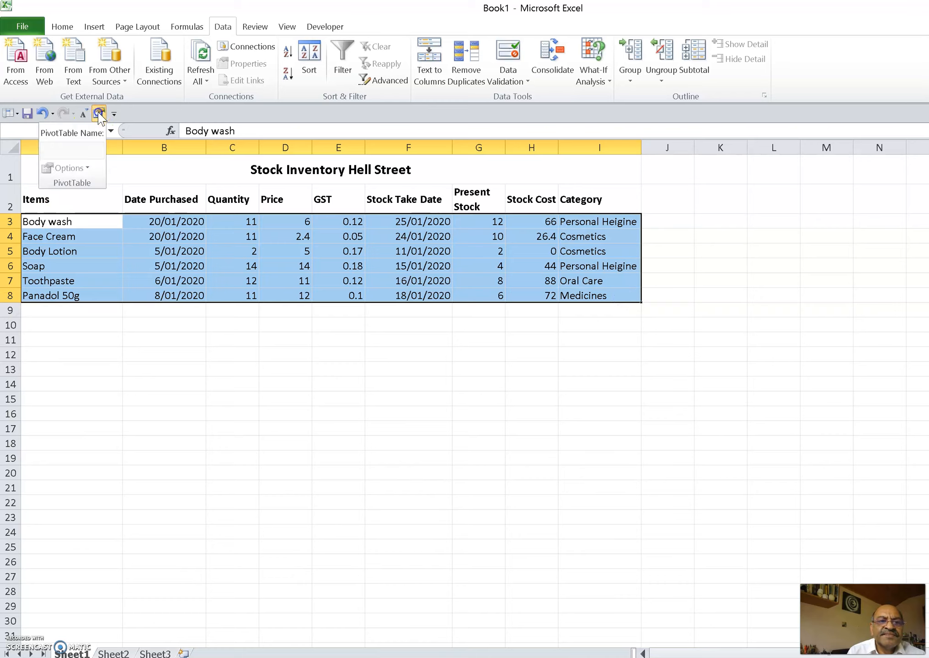
left_click(87, 169)
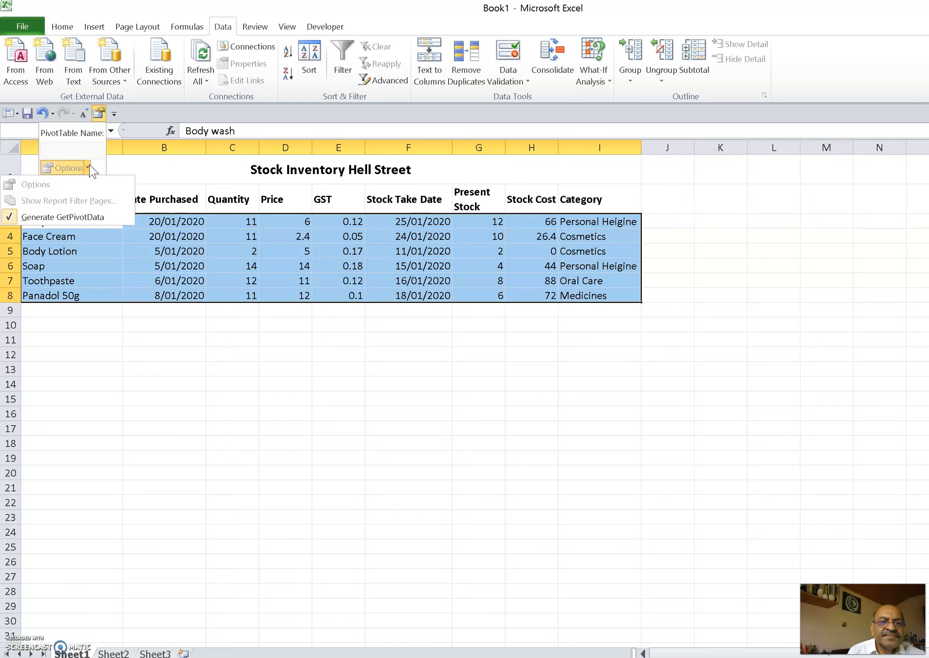
left_click(76, 217)
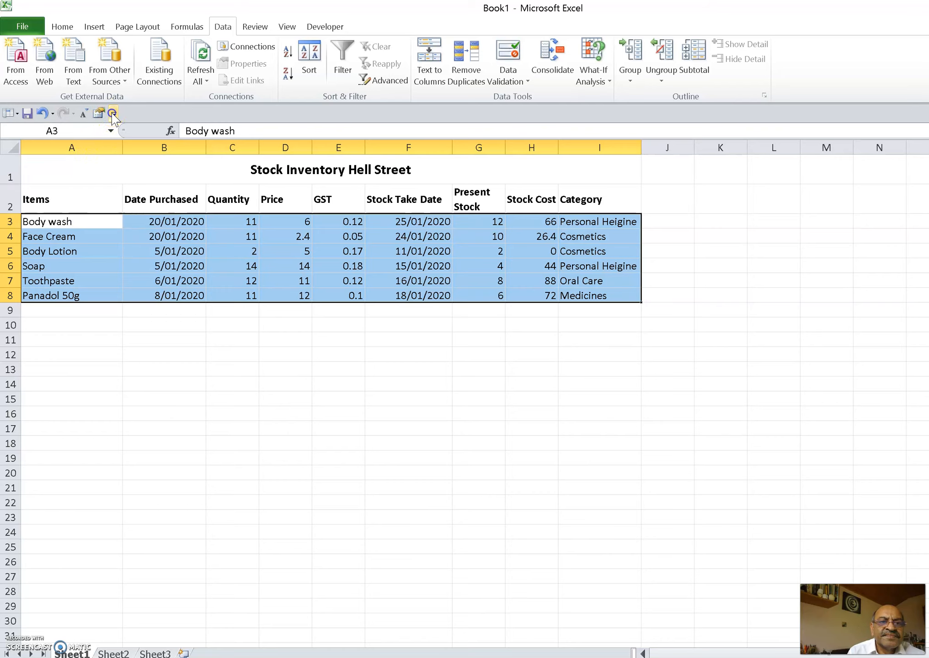
Check what the Quick Access Toolbar's PivotTable command offers for the selected inventory data
left_click(113, 115)
left_click(99, 115)
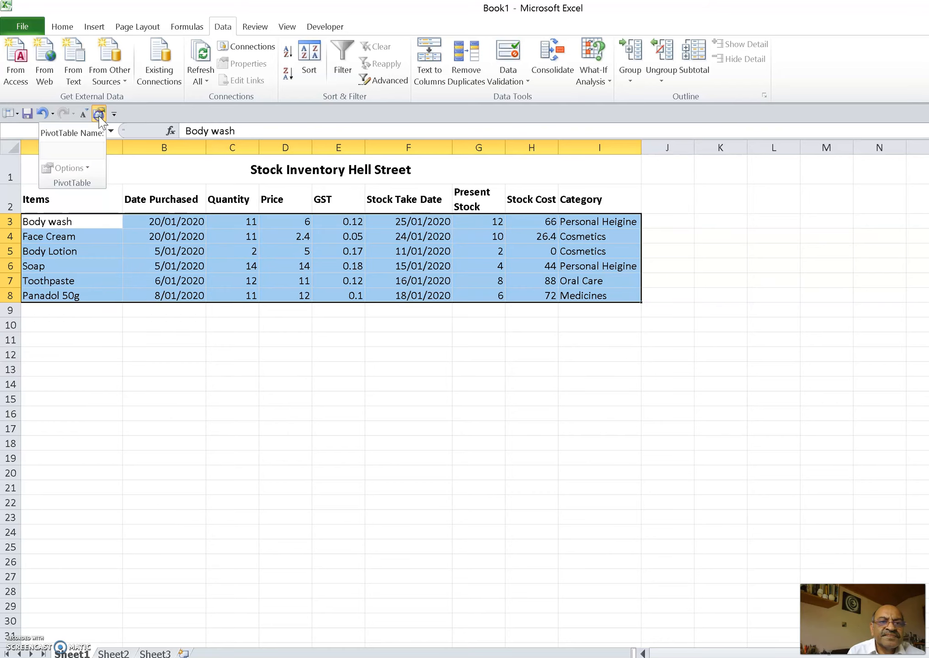
left_click(77, 182)
left_click(73, 134)
left_click(95, 202)
left_click(116, 137)
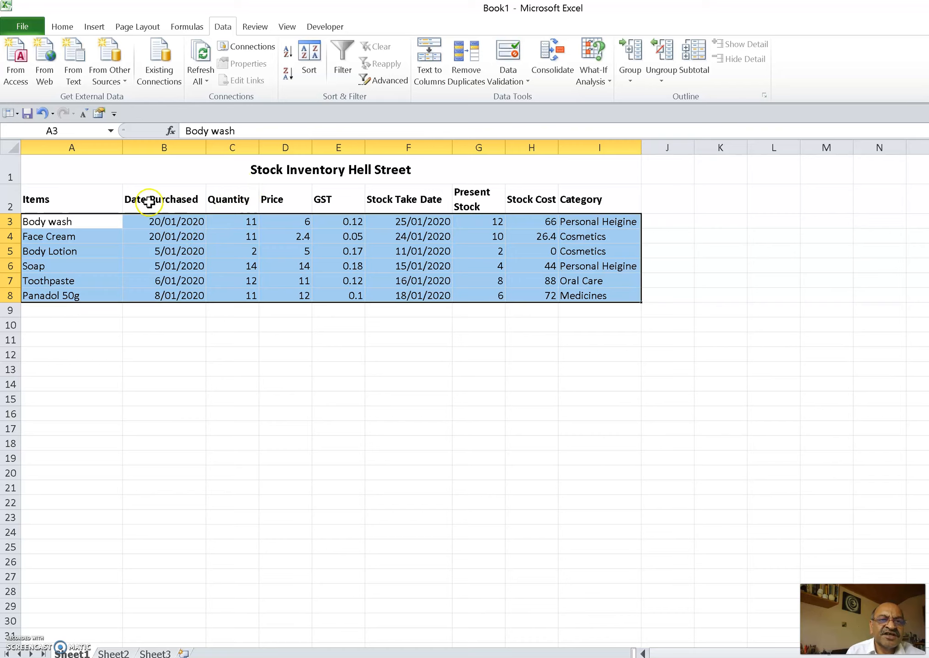
Add the Insert PivotTable command from All Commands to the Quick Access Toolbar customization list for all documents
left_click(114, 115)
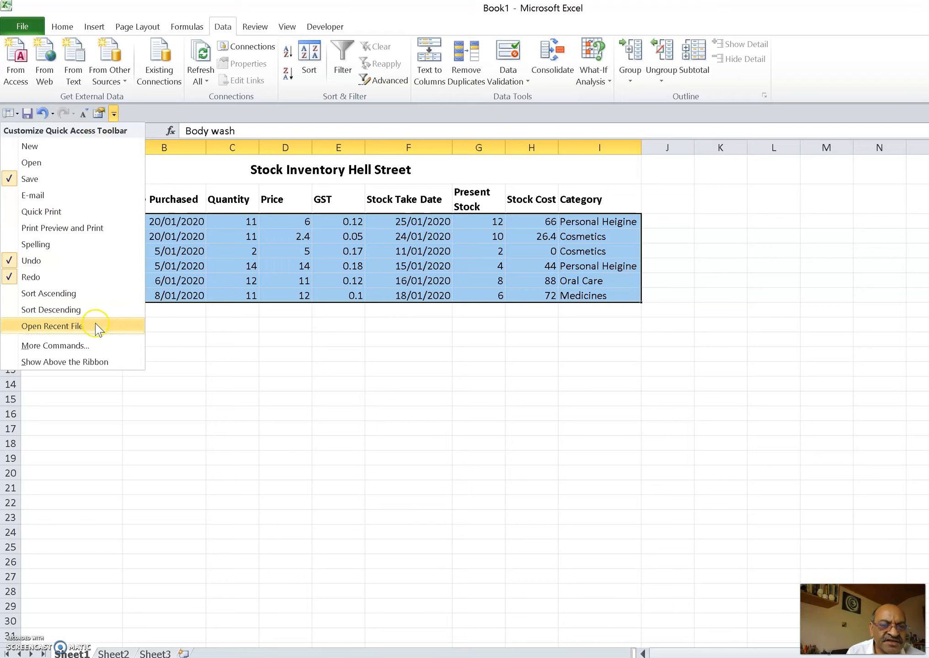
left_click(70, 345)
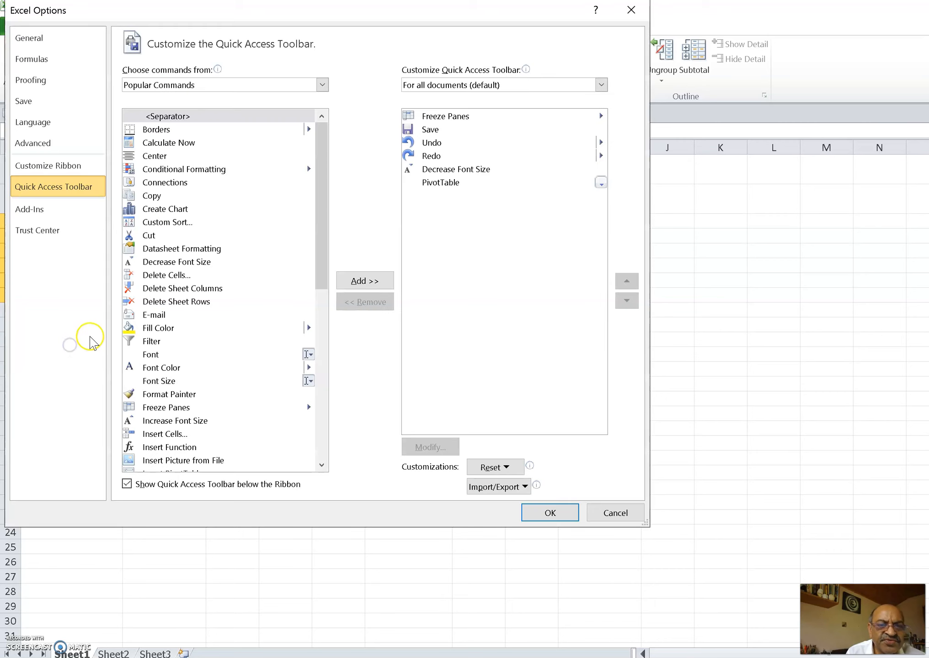
left_click(322, 86)
left_click(266, 127)
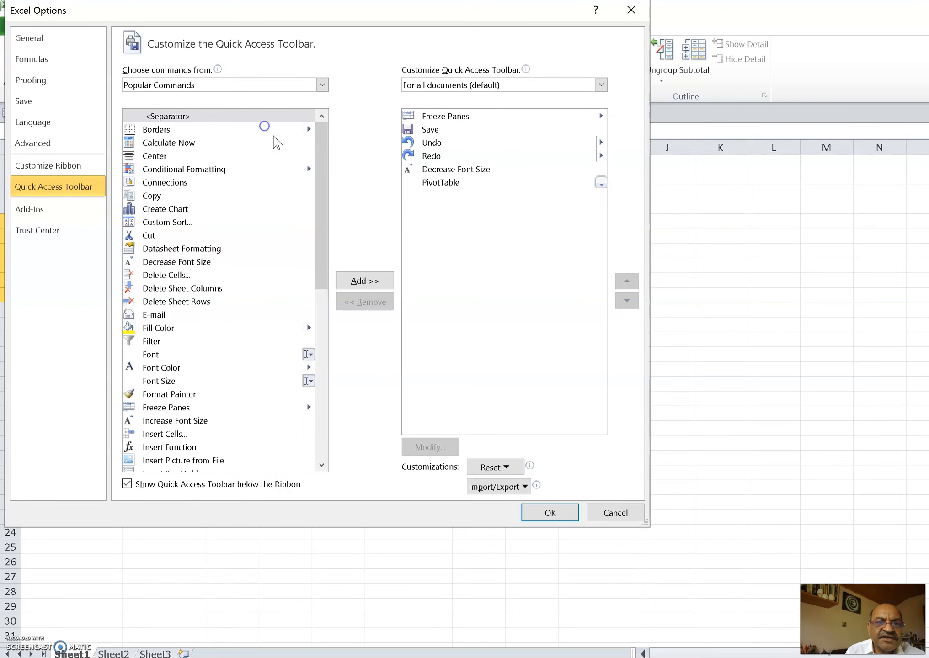
left_click_drag(321, 129, 303, 260)
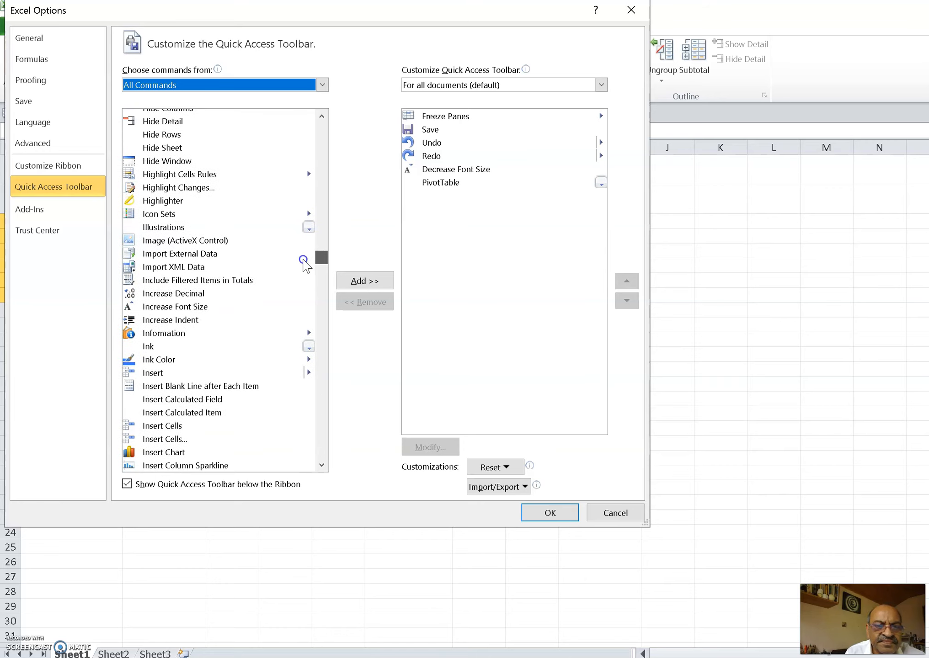
left_click(322, 466)
left_click(322, 466)
left_click(322, 465)
left_click(321, 466)
left_click(321, 466)
left_click(321, 465)
left_click(321, 466)
left_click(322, 466)
left_click(322, 465)
left_click(321, 466)
left_click(322, 466)
left_click(322, 466)
left_click(321, 466)
left_click(321, 466)
left_click(321, 466)
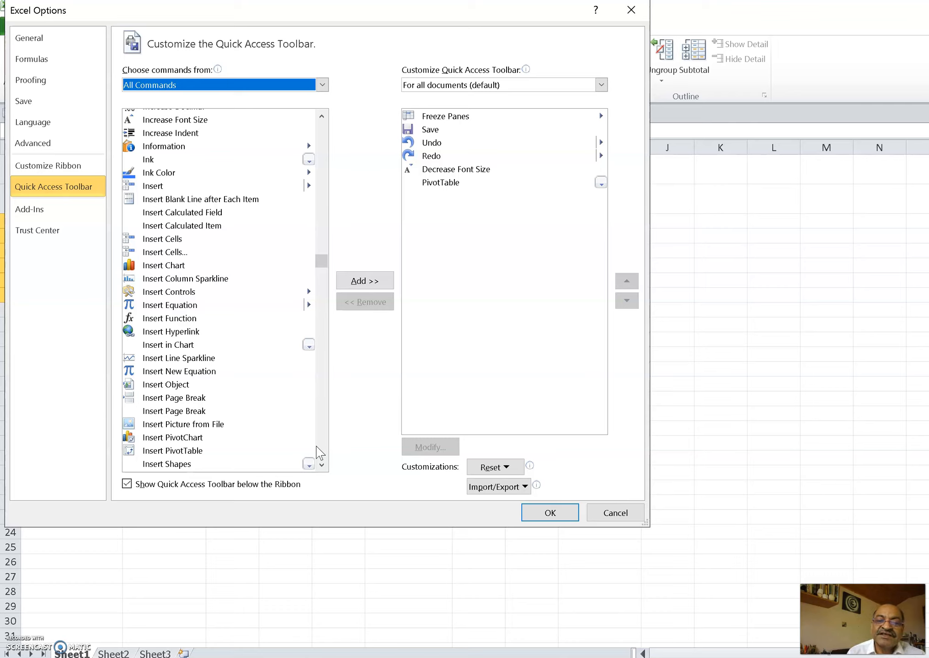
left_click(177, 452)
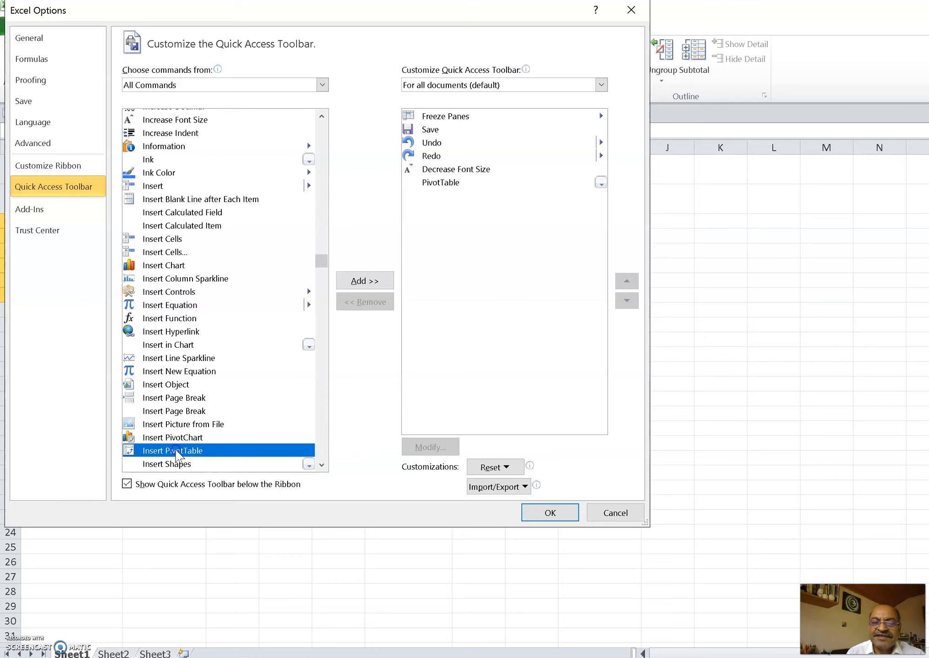
left_click(369, 280)
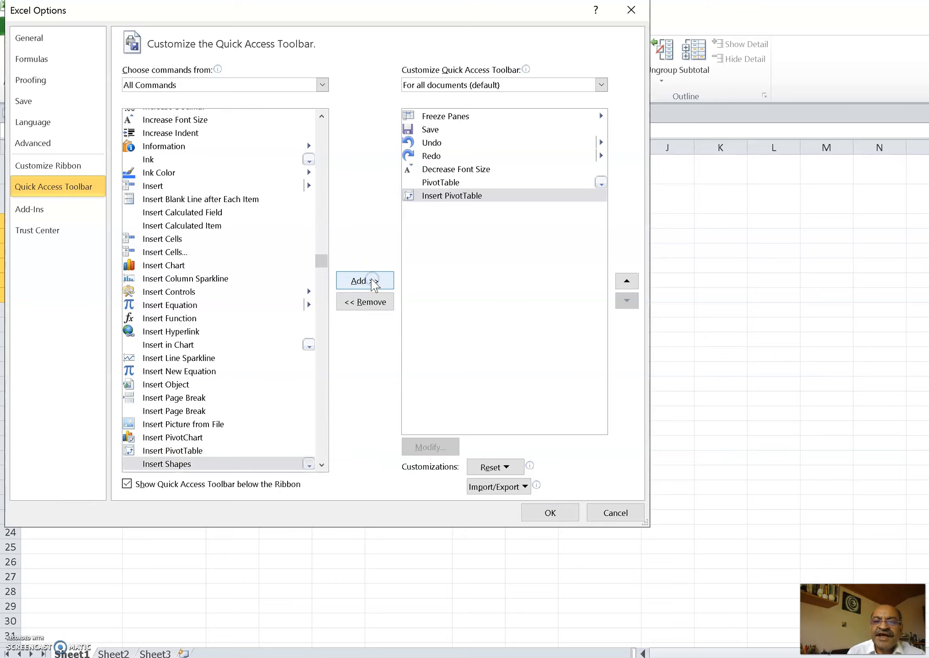
Remove the PivotTable command from the Quick Access Toolbar list and apply the customization
left_click(453, 183)
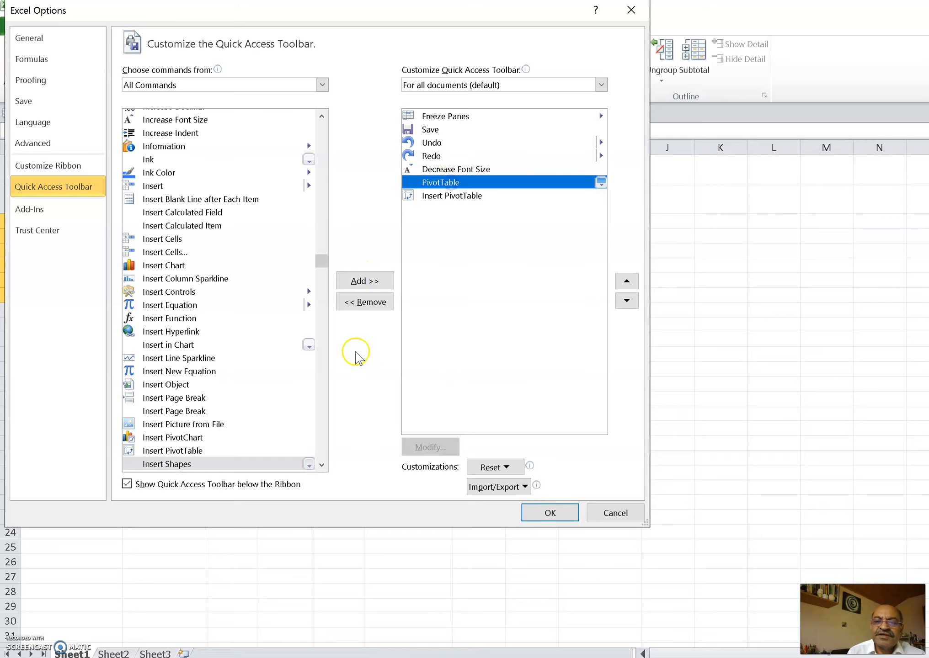
left_click(373, 309)
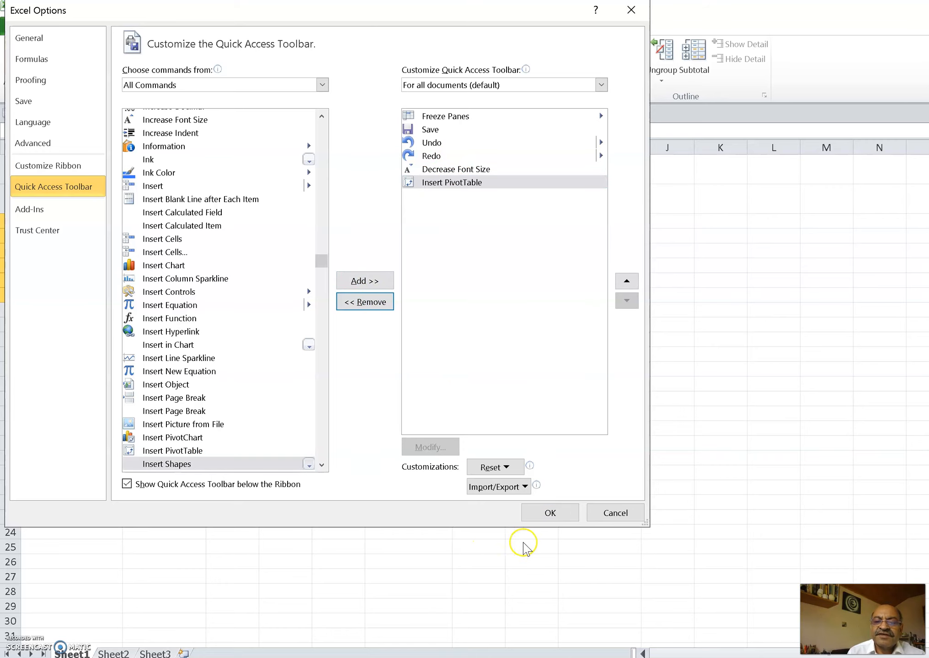
left_click(550, 513)
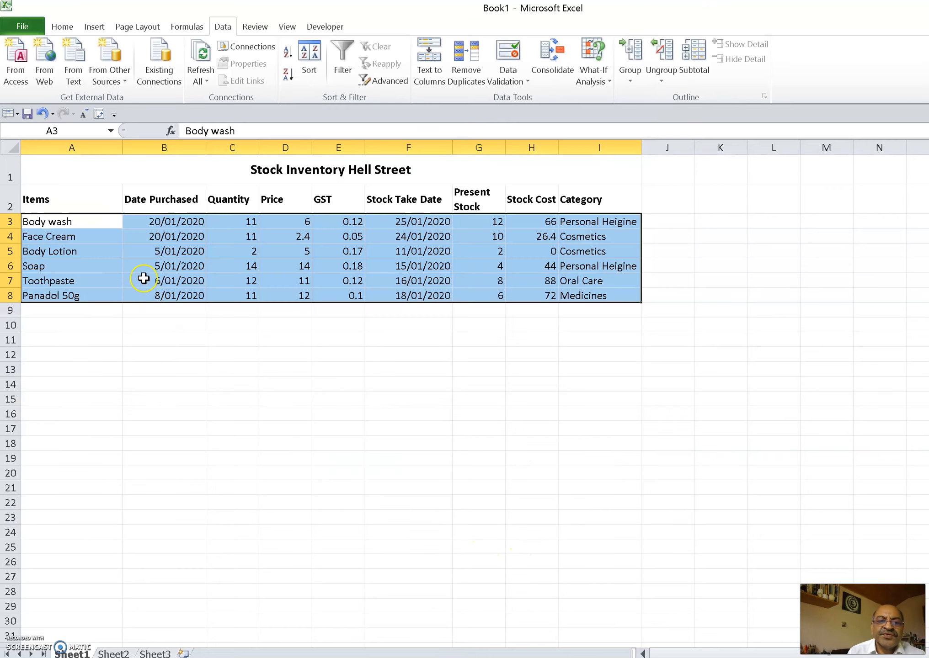
Insert a PivotTable based on the range Sheet1!$A$2:$I$8 in a new worksheet
left_click(99, 114)
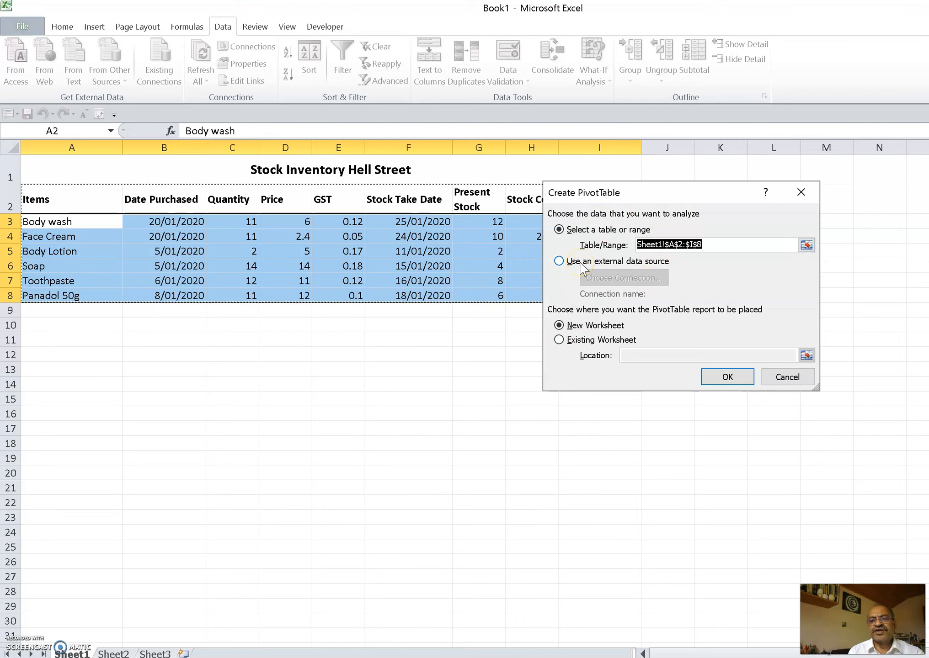
left_click(731, 377)
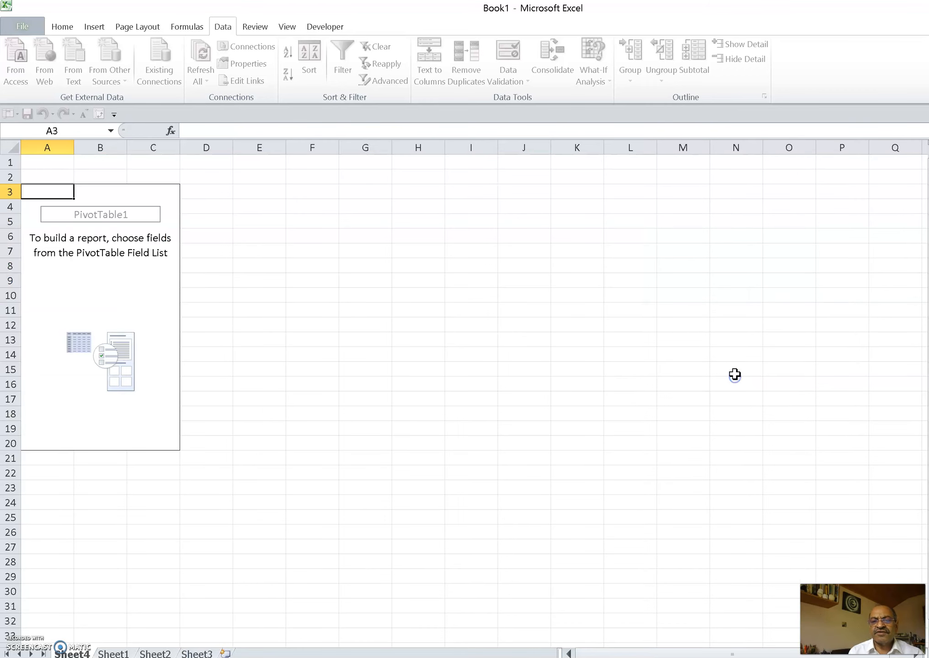